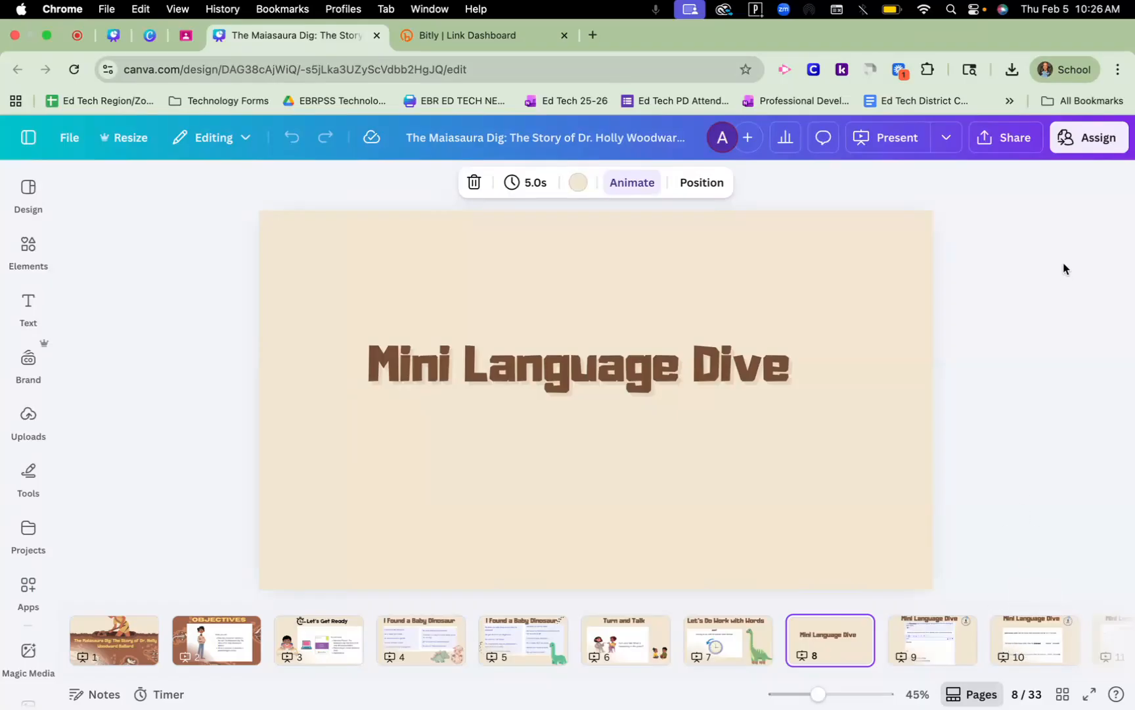
# Download all 33 pages of the Maiasaura Dig design as a PPTX file.
pyautogui.click(1012, 146)
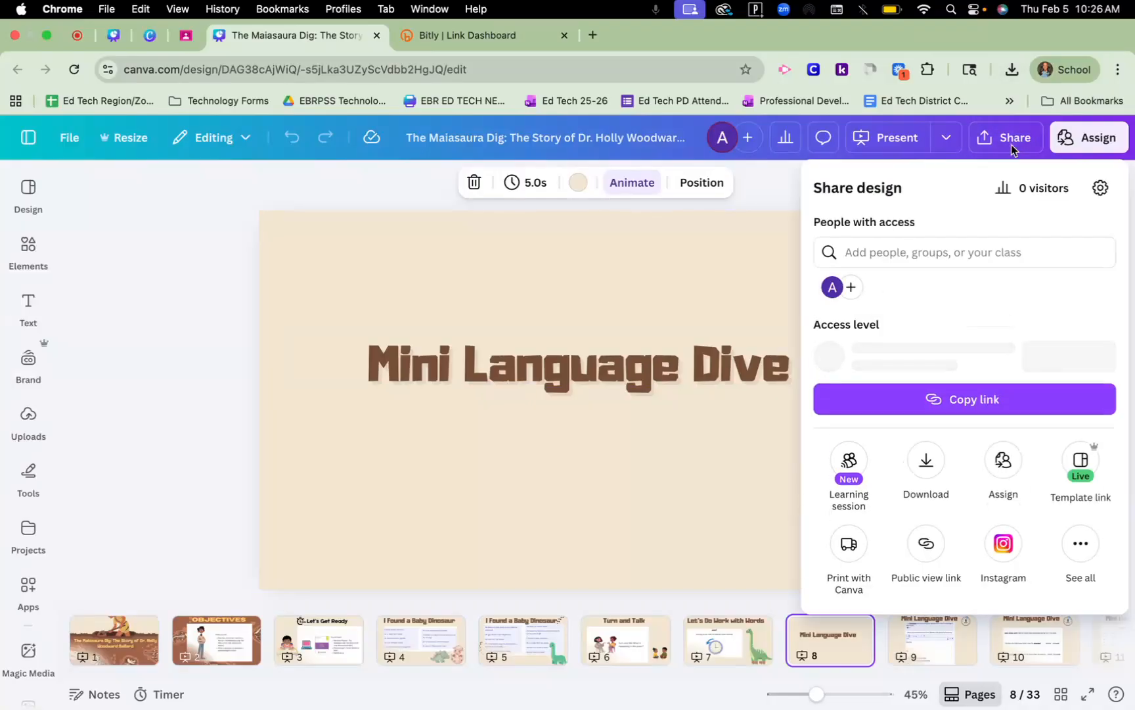
pyautogui.click(925, 472)
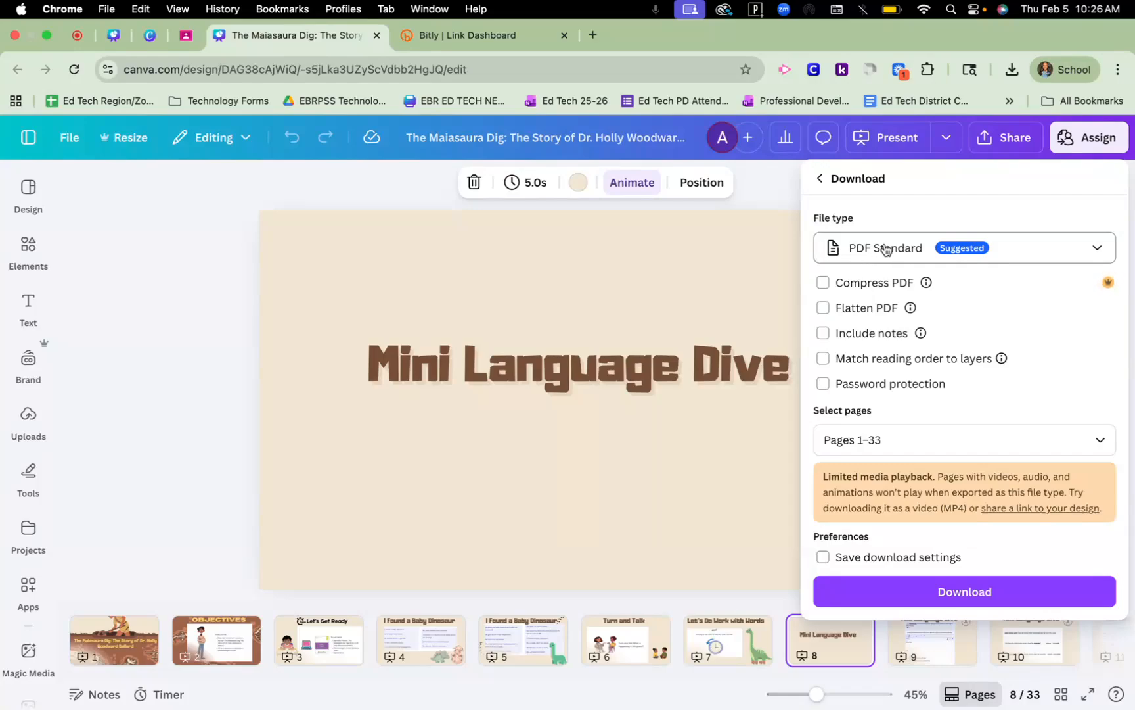
pyautogui.click(1095, 250)
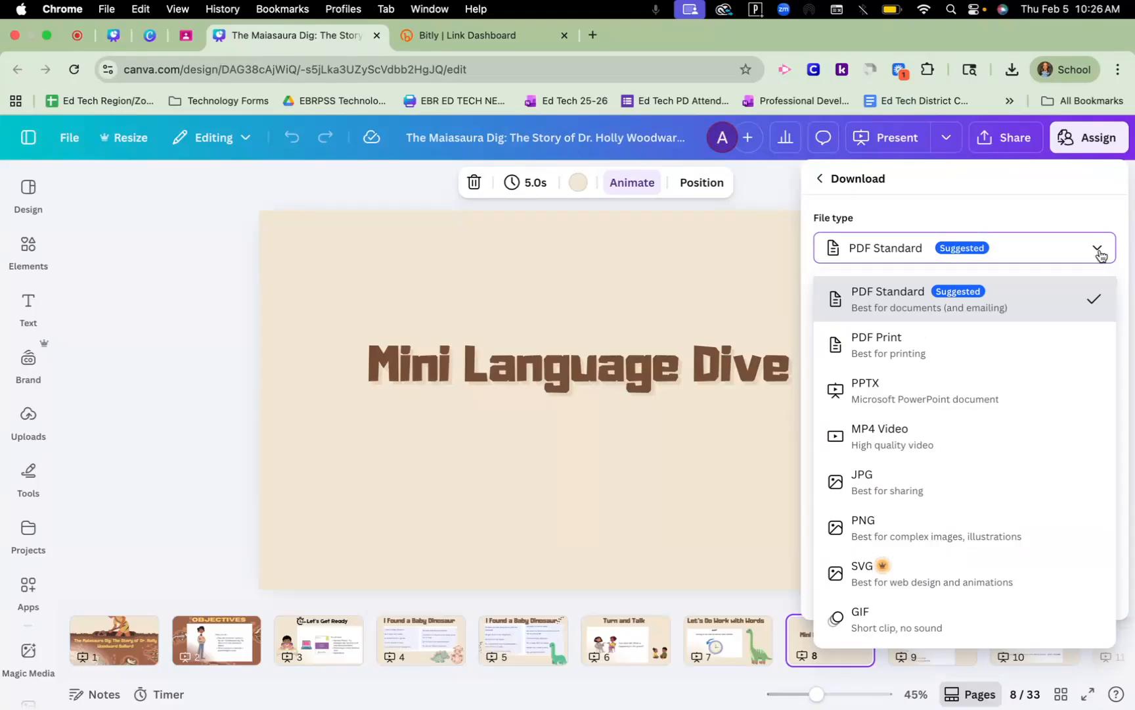
pyautogui.click(942, 397)
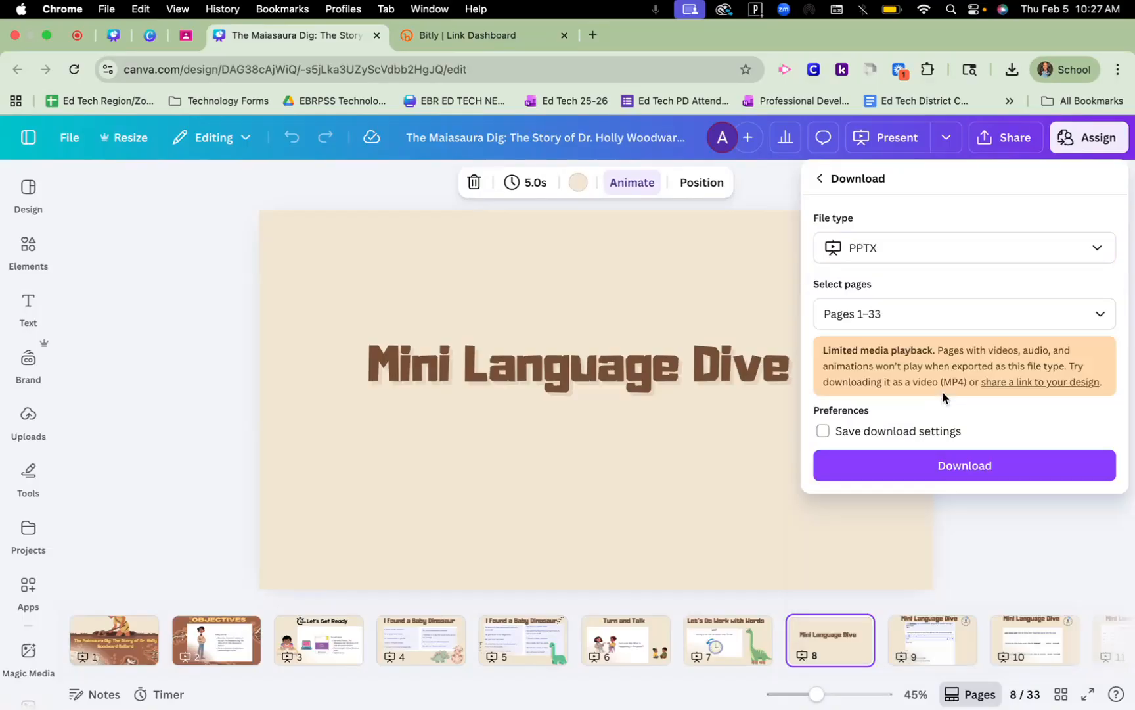
pyautogui.click(946, 465)
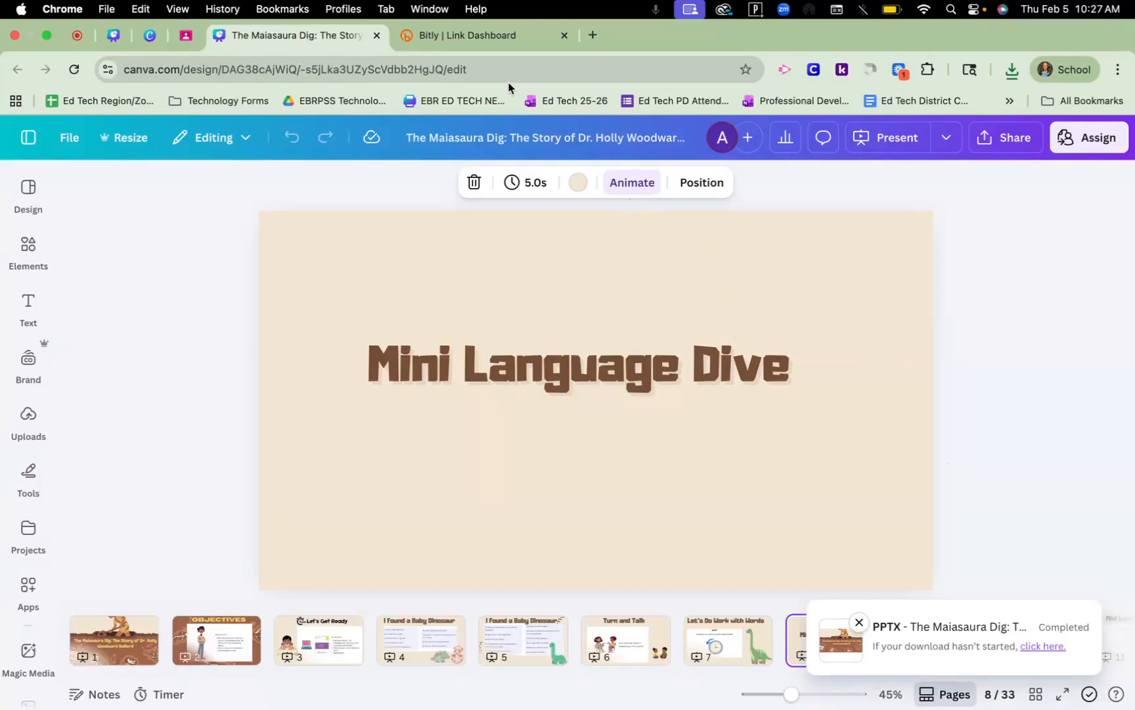
# Close the Bitly dashboard and open Google Vids in a new browser tab.
pyautogui.click(563, 34)
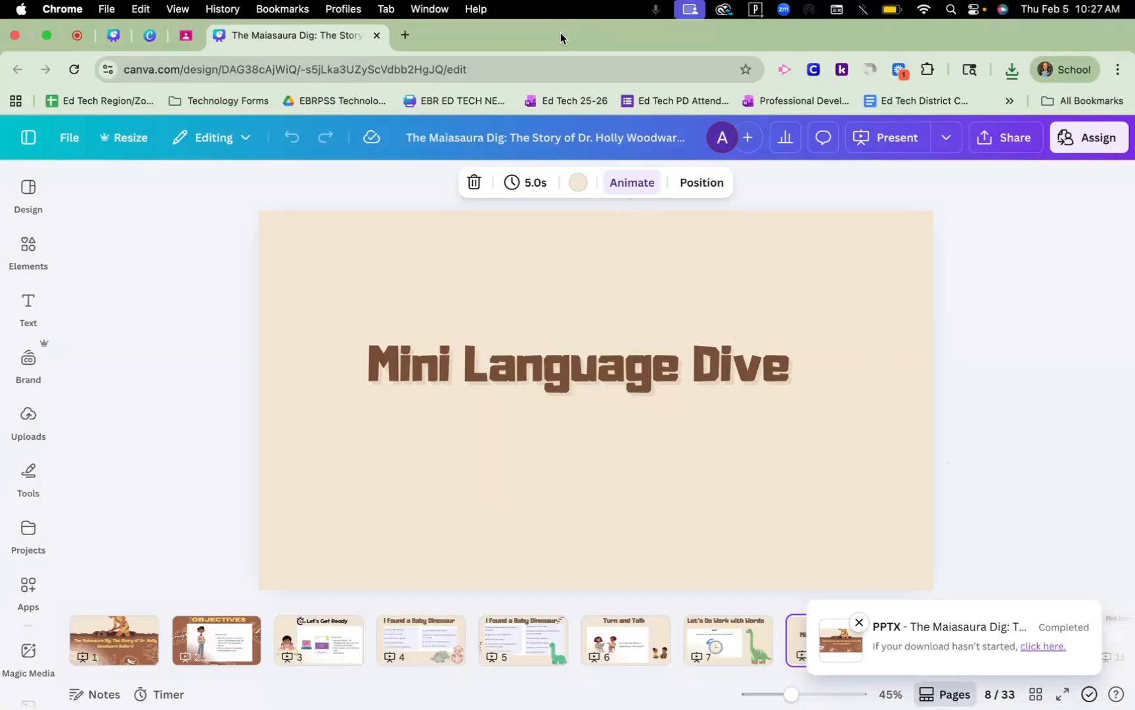
pyautogui.click(404, 36)
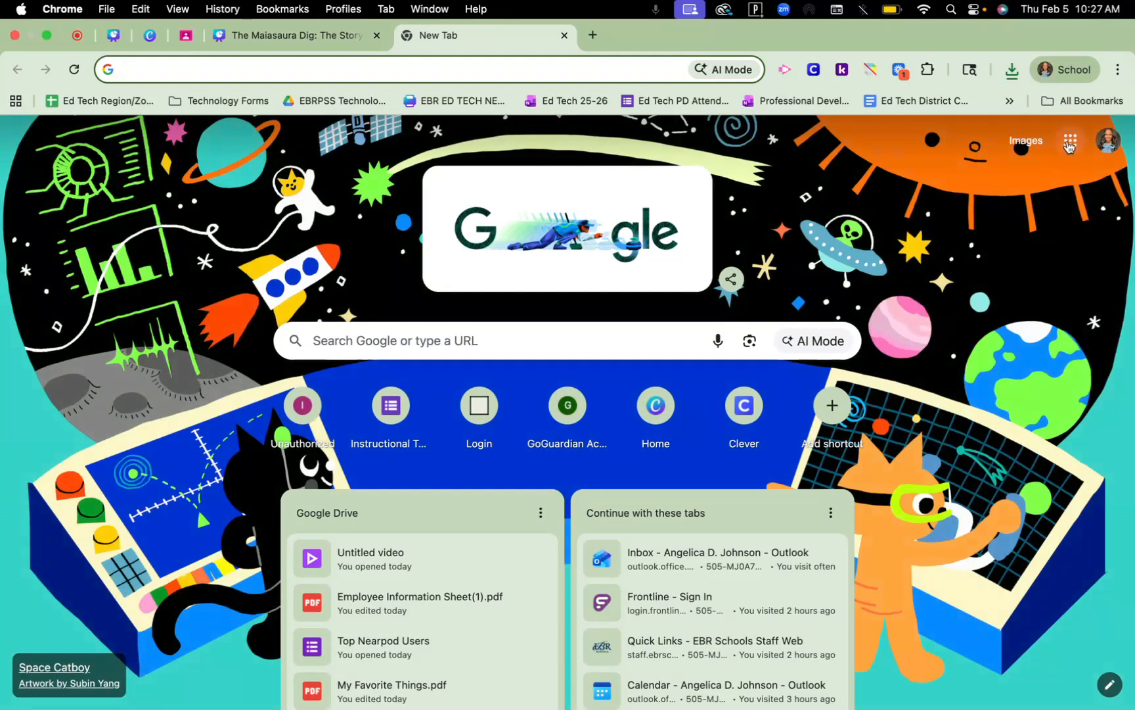
pyautogui.click(1070, 140)
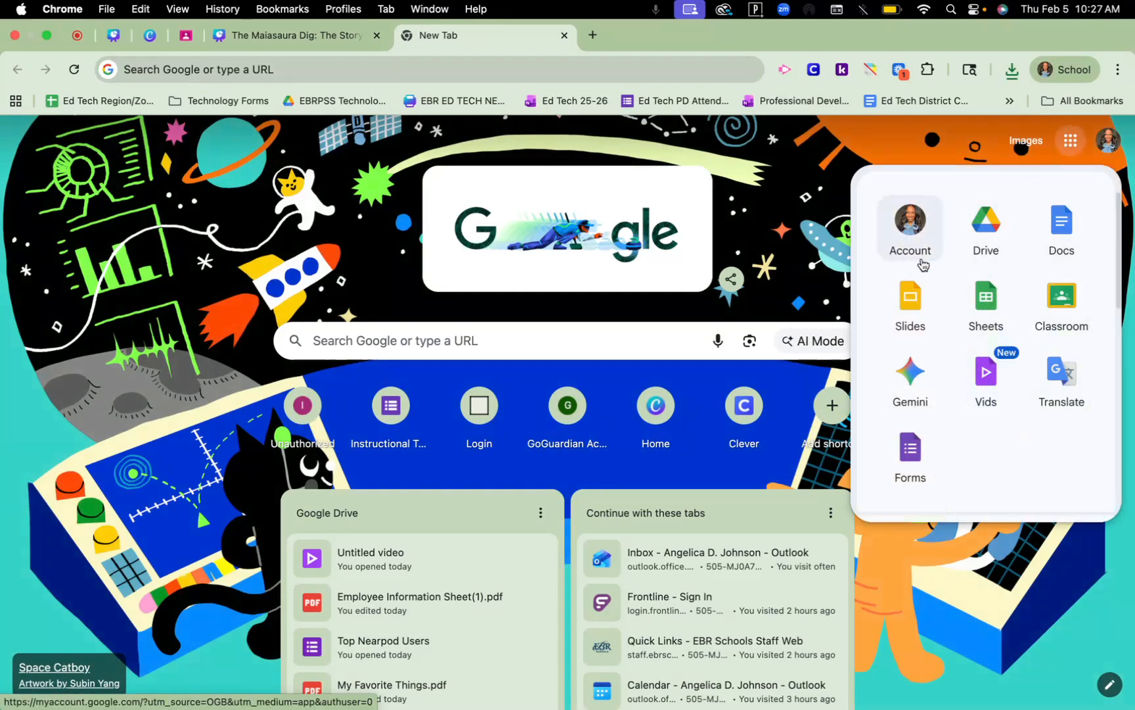
pyautogui.click(999, 401)
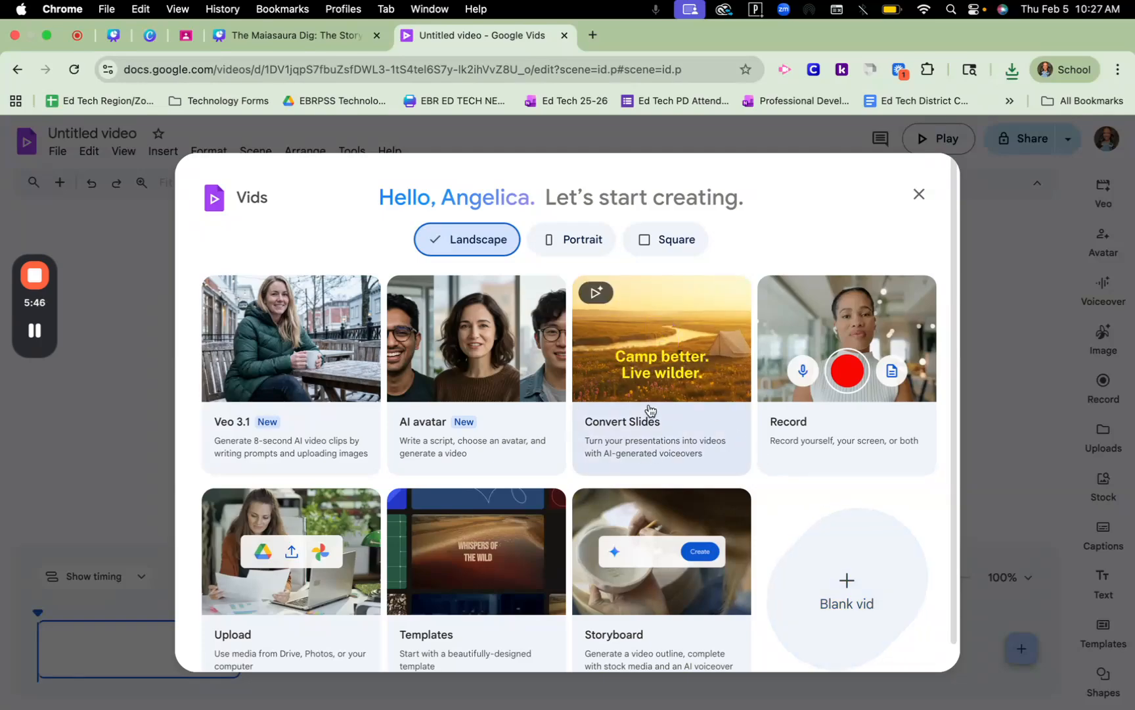
# Start a Convert Slides project and upload the downloaded Maiasaura Dig PPTX file from the computer.
pyautogui.click(720, 392)
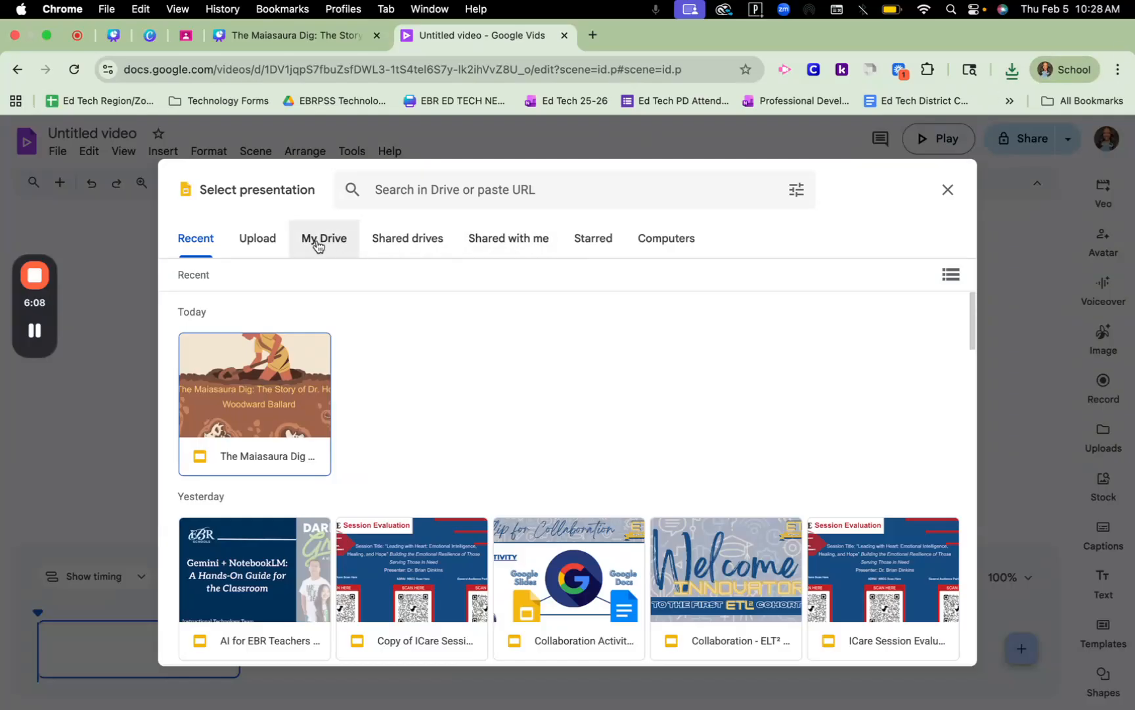
pyautogui.click(267, 244)
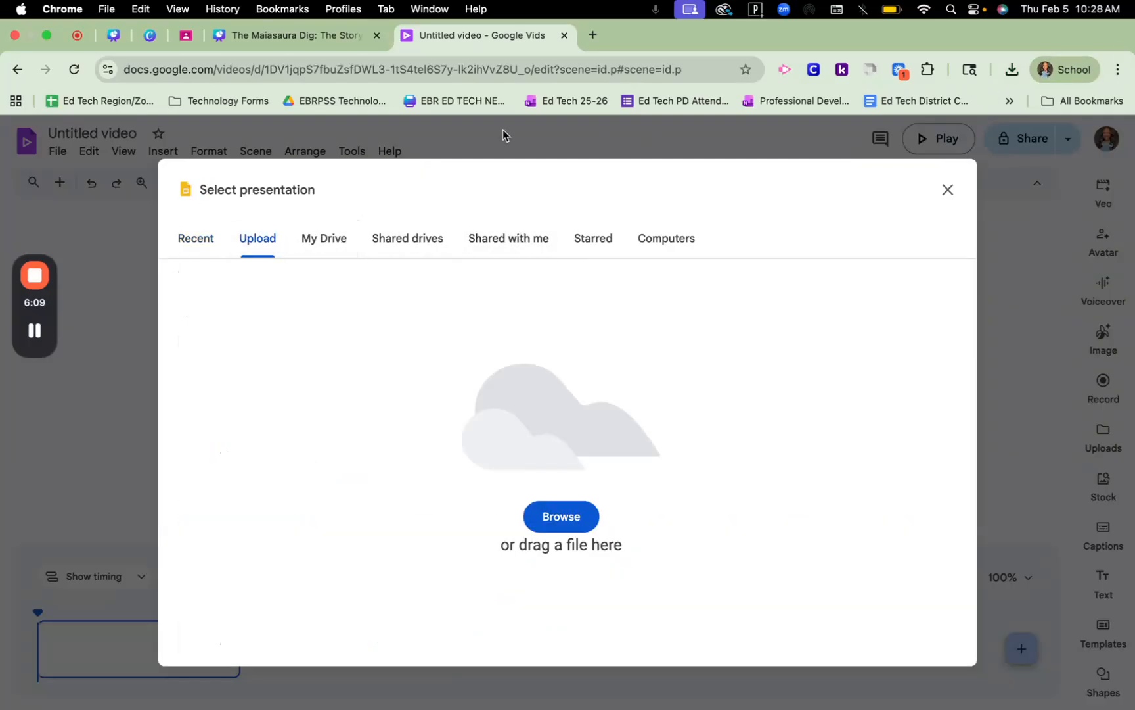
pyautogui.click(1011, 70)
pyautogui.moveTo(928, 155); pyautogui.dragTo(646, 428)
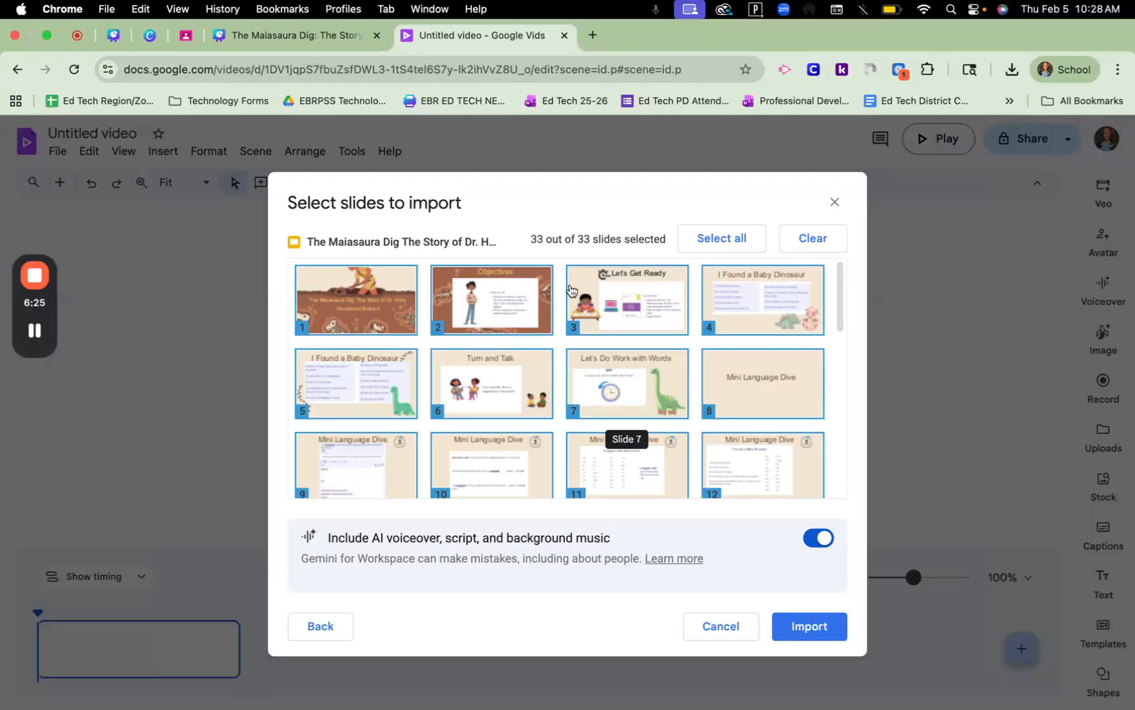
# Look through all the slides of the uploaded presentation that are selected for import.
pyautogui.scroll(-2, 486, 343)
pyautogui.scroll(-5, 487, 343)
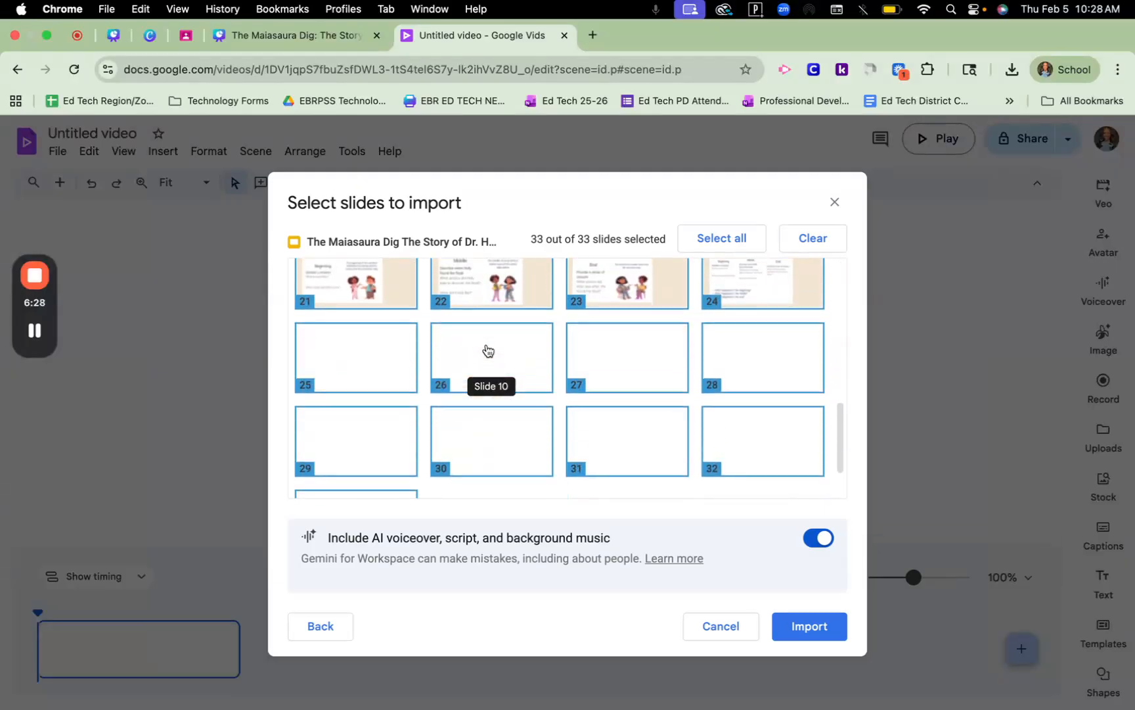
pyautogui.scroll(1, 487, 348)
pyautogui.scroll(5, 487, 349)
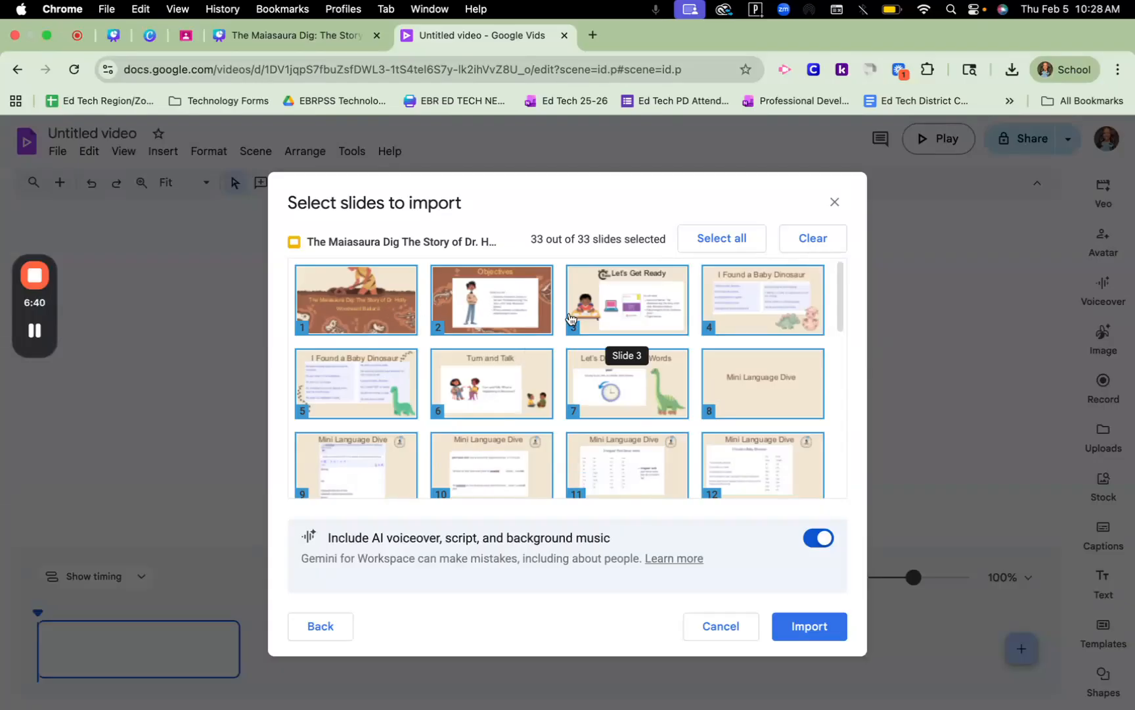
pyautogui.scroll(-5, 571, 335)
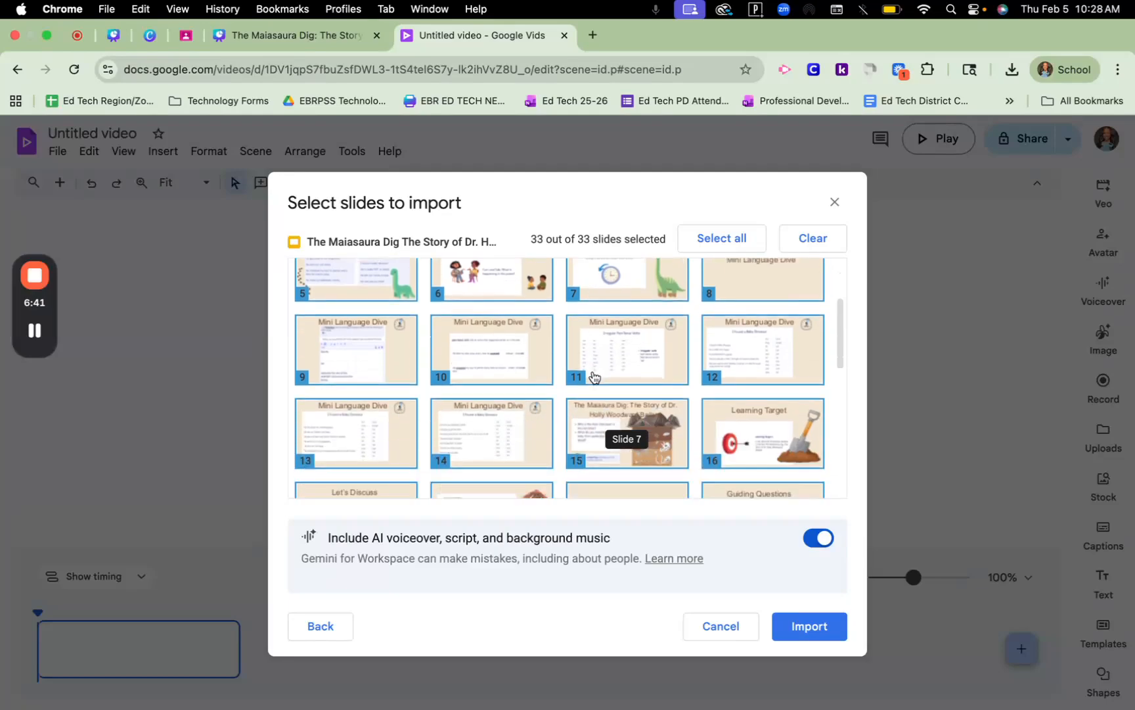
pyautogui.scroll(-4, 593, 374)
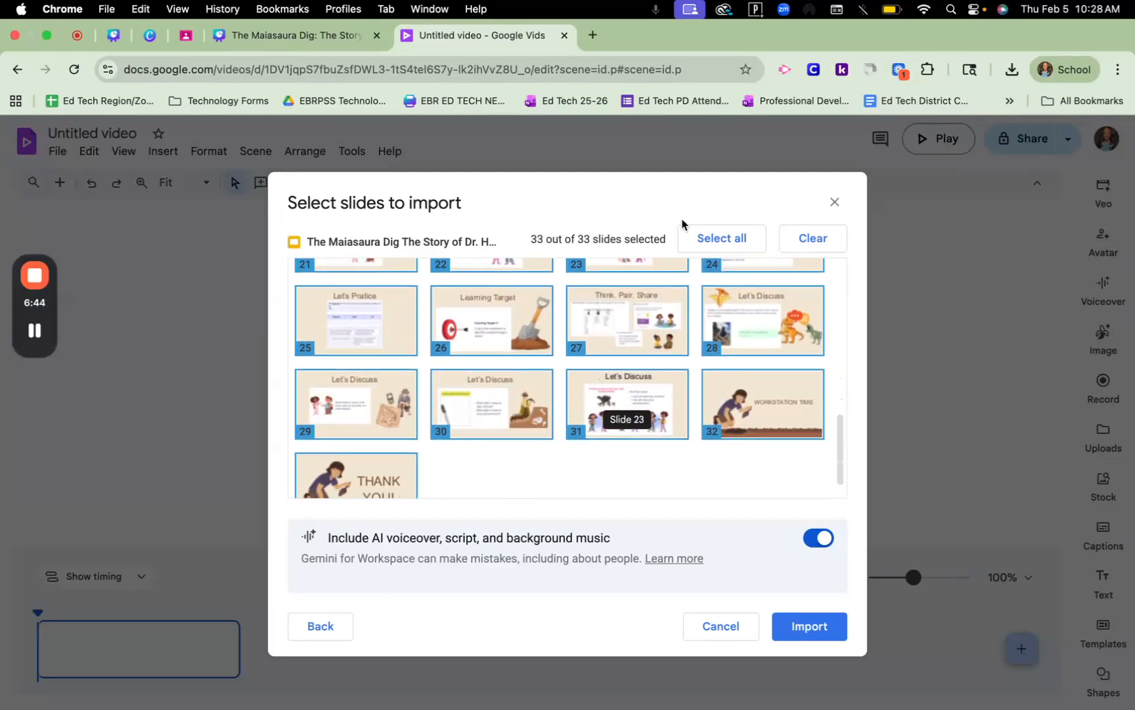
pyautogui.scroll(4, 694, 350)
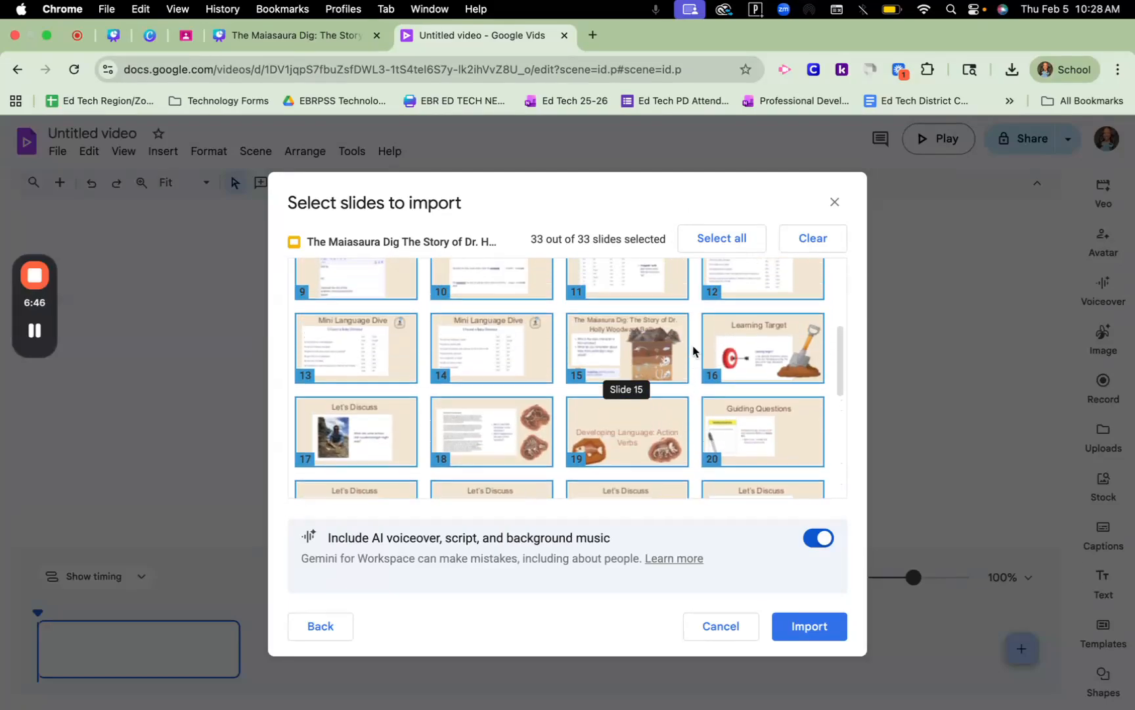
pyautogui.scroll(3, 693, 350)
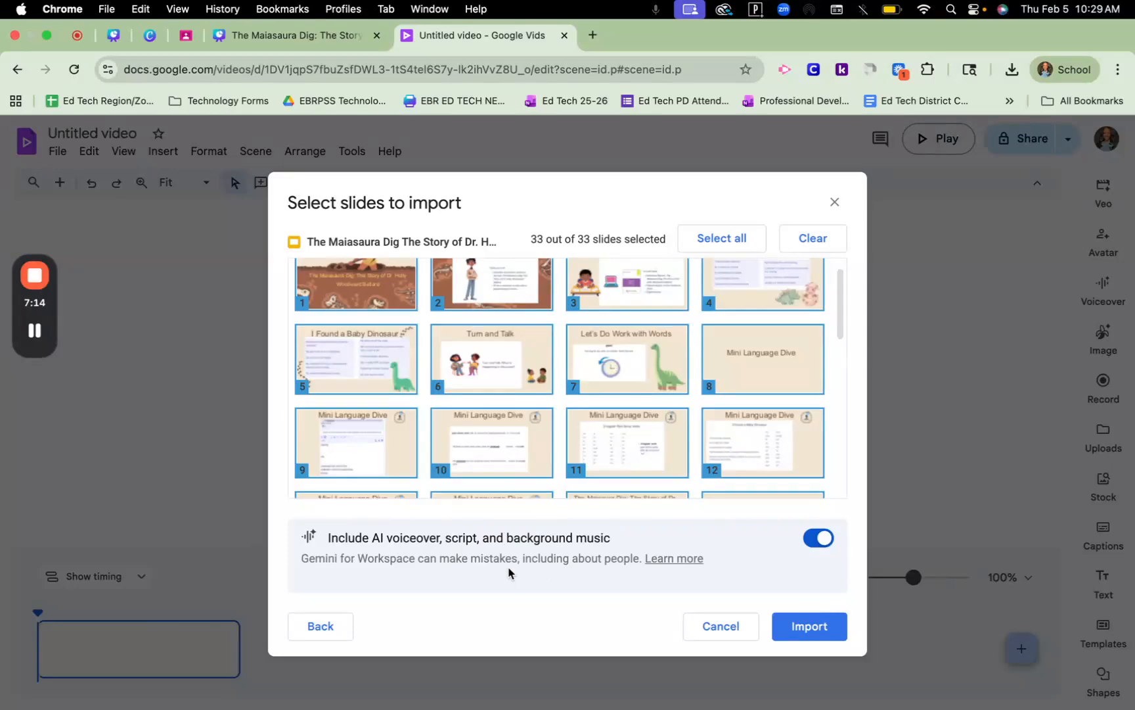
# Import all 33 slides with AI voiceover, script, and background music included.
pyautogui.click(813, 540)
pyautogui.click(818, 544)
pyautogui.click(811, 635)
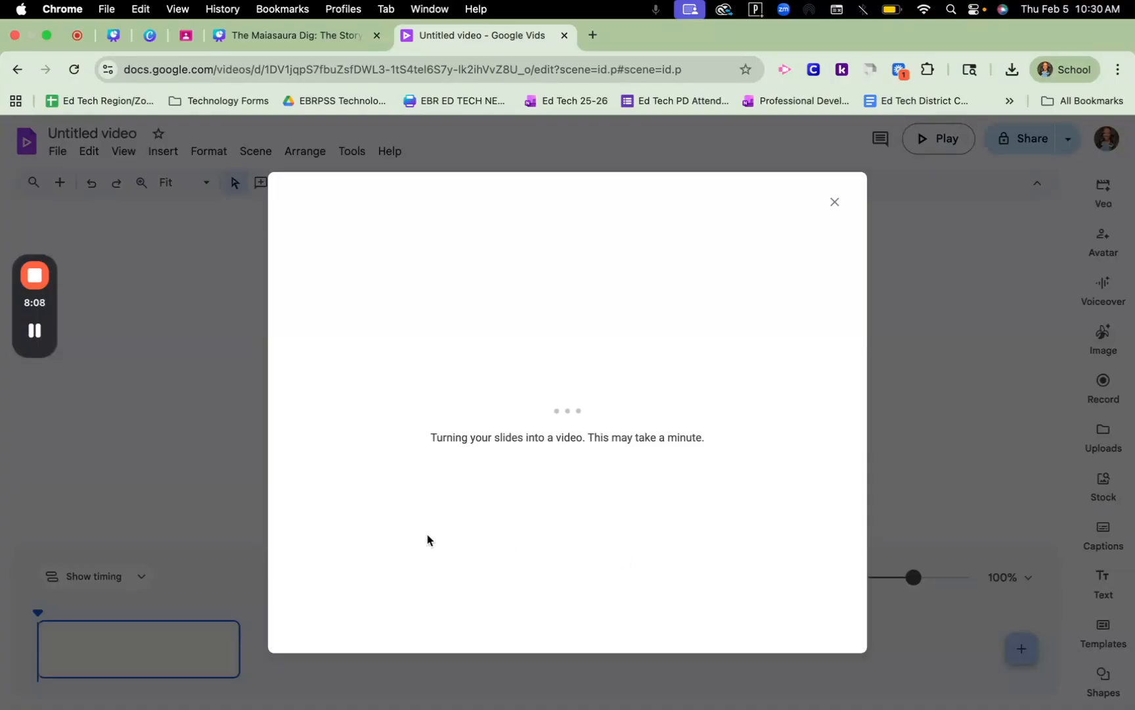
pyautogui.moveTo(31, 342)
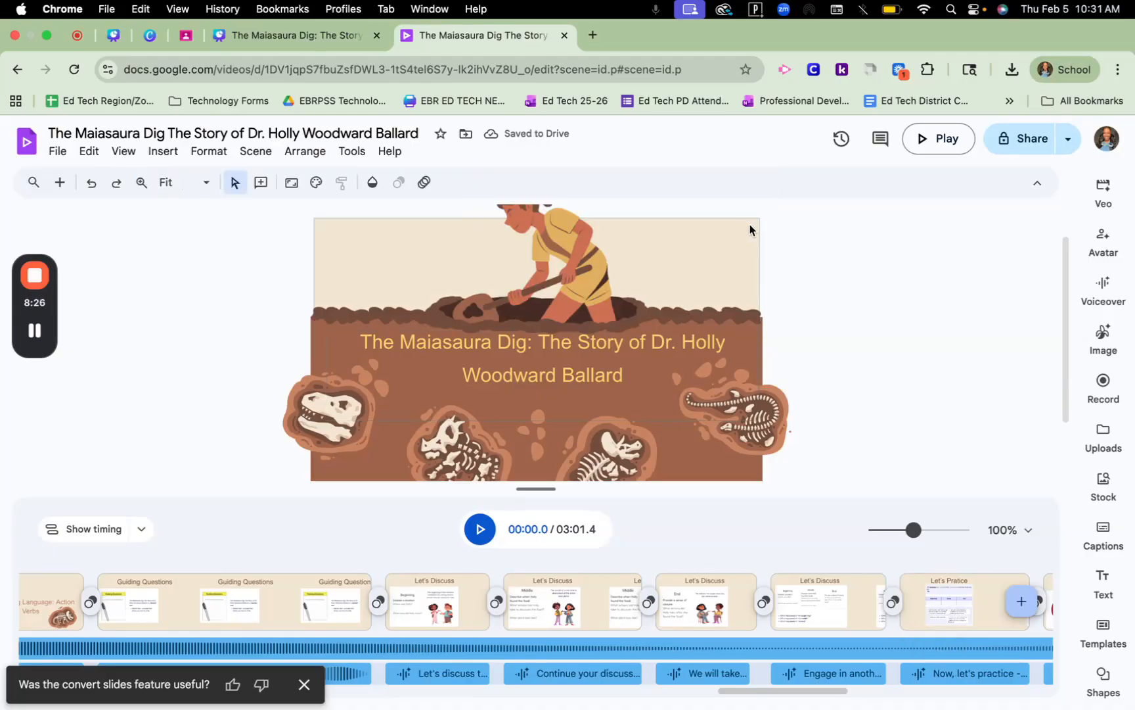
# Reposition the digging woman, the title text, the skull fossil and the long-tailed skeleton fossil within the opening scene.
pyautogui.moveTo(561, 291); pyautogui.dragTo(567, 373)
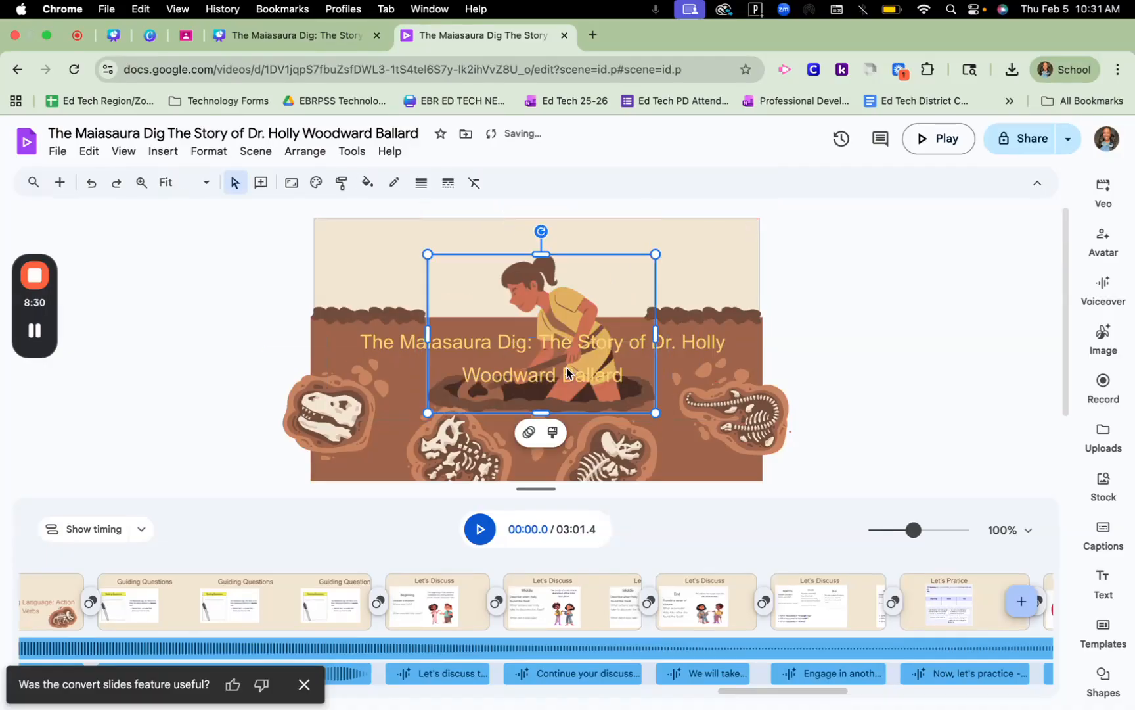
pyautogui.moveTo(569, 316); pyautogui.dragTo(575, 279)
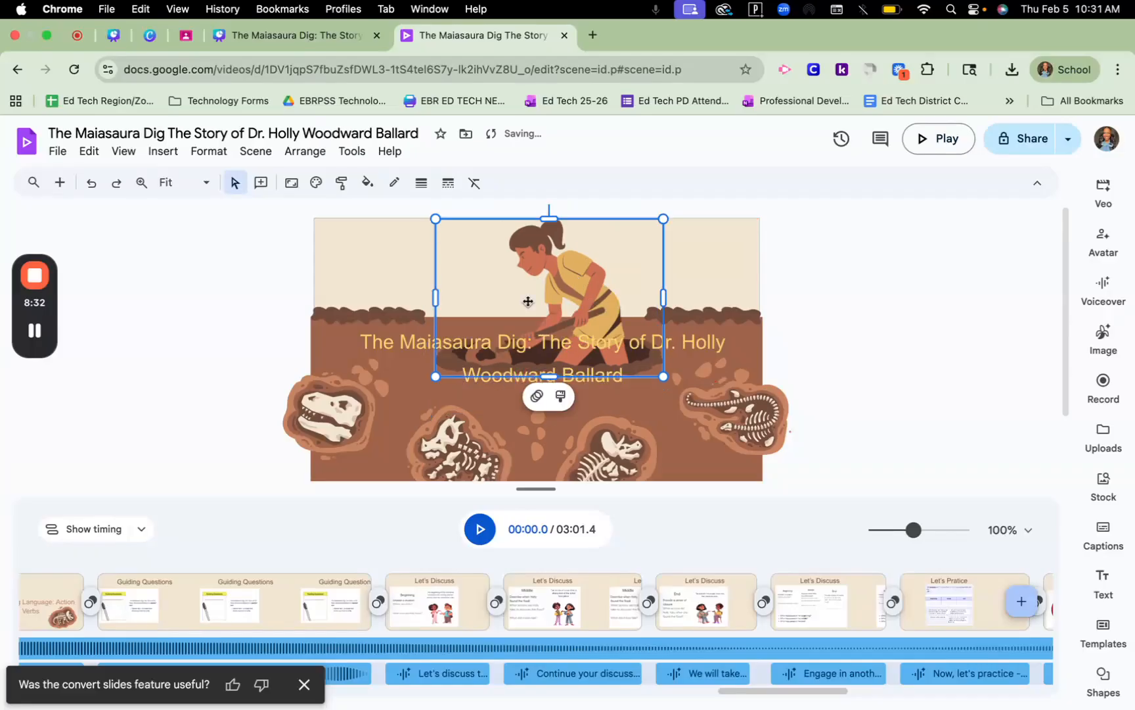
pyautogui.click(346, 426)
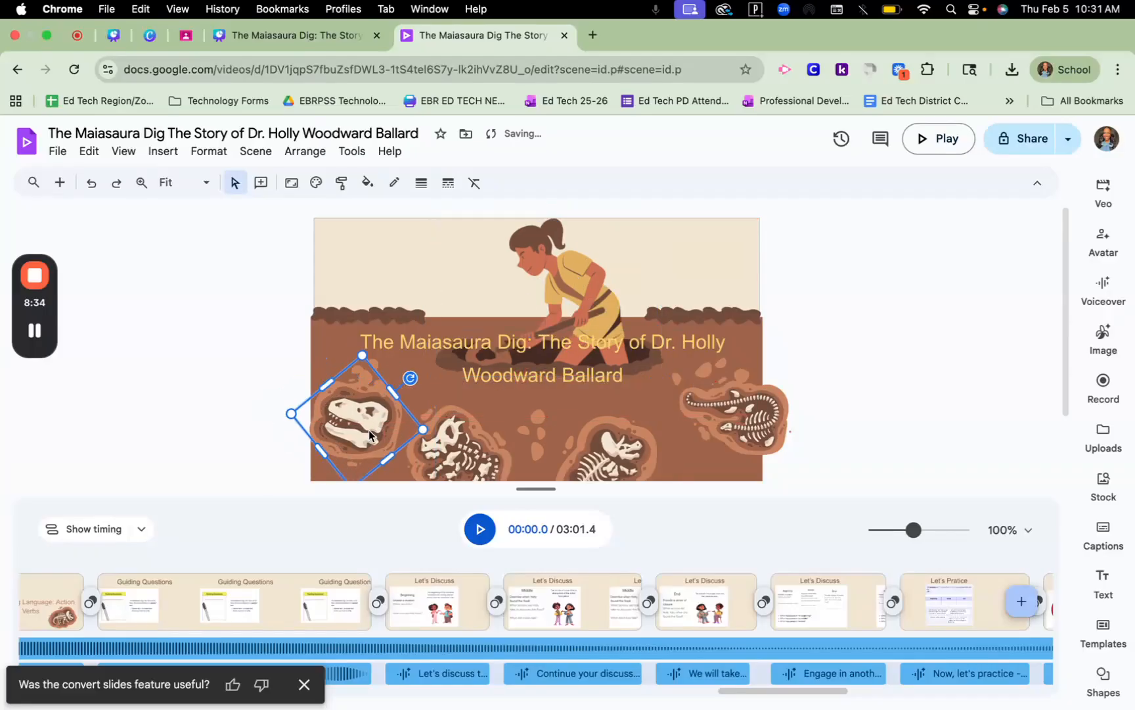
pyautogui.moveTo(738, 421)
pyautogui.mouseDown()
pyautogui.moveTo(703, 430)
pyautogui.moveTo(741, 421)
pyautogui.moveTo(726, 408)
pyautogui.mouseUp()
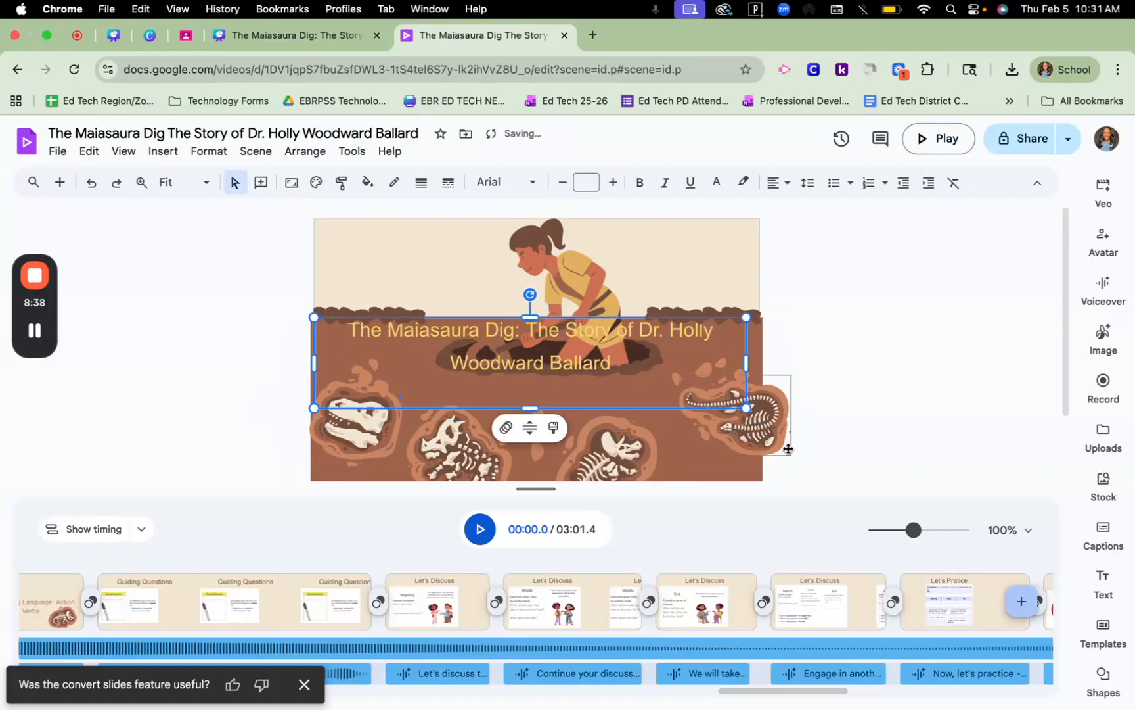
pyautogui.moveTo(778, 439); pyautogui.dragTo(733, 404)
# Set the font of the entire opening scene title to Alfa Slab One.
pyautogui.click(544, 329)
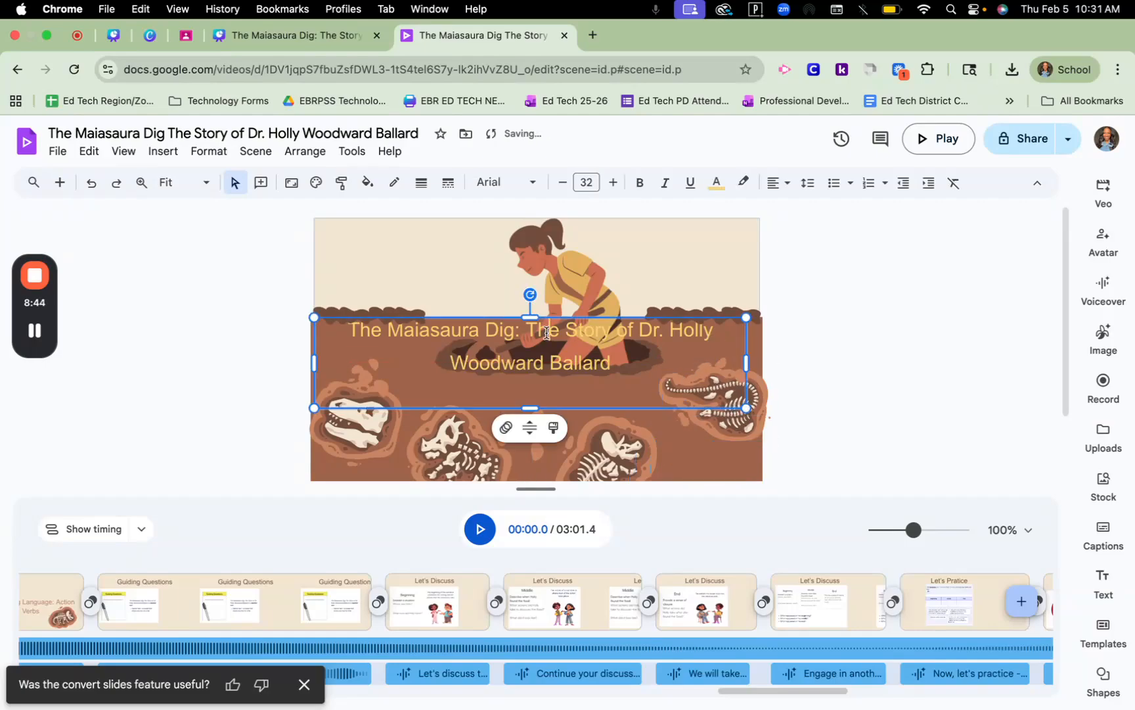
pyautogui.moveTo(617, 361); pyautogui.dragTo(346, 335)
pyautogui.click(503, 186)
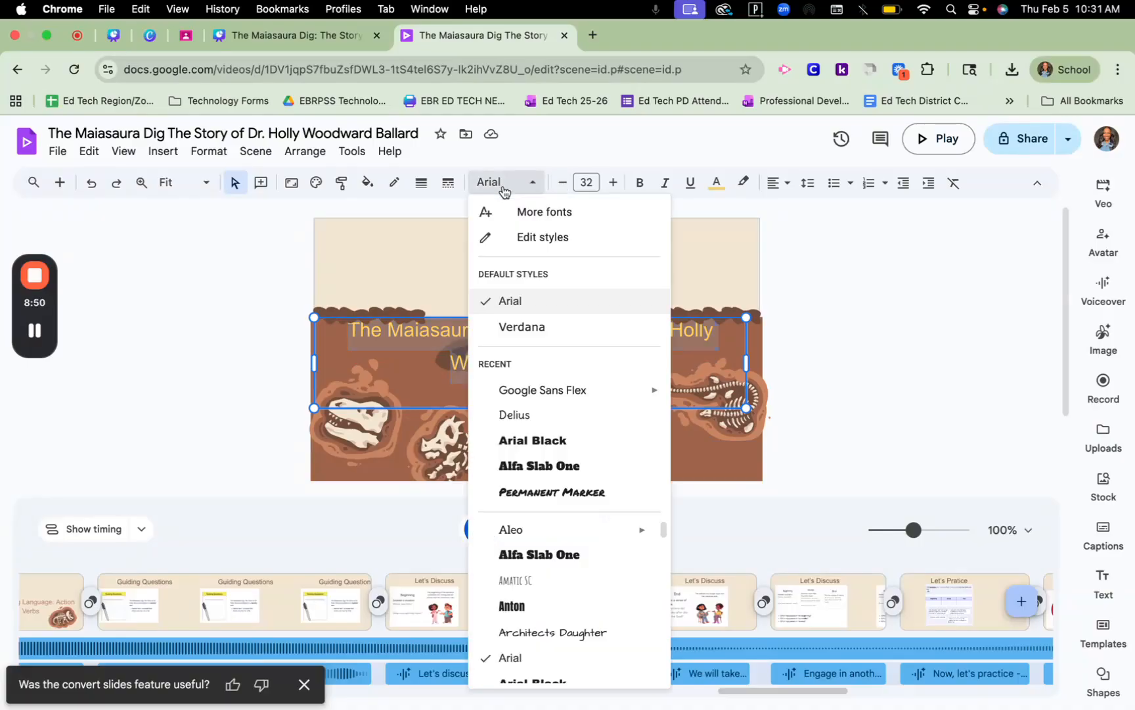
pyautogui.click(558, 555)
pyautogui.click(876, 283)
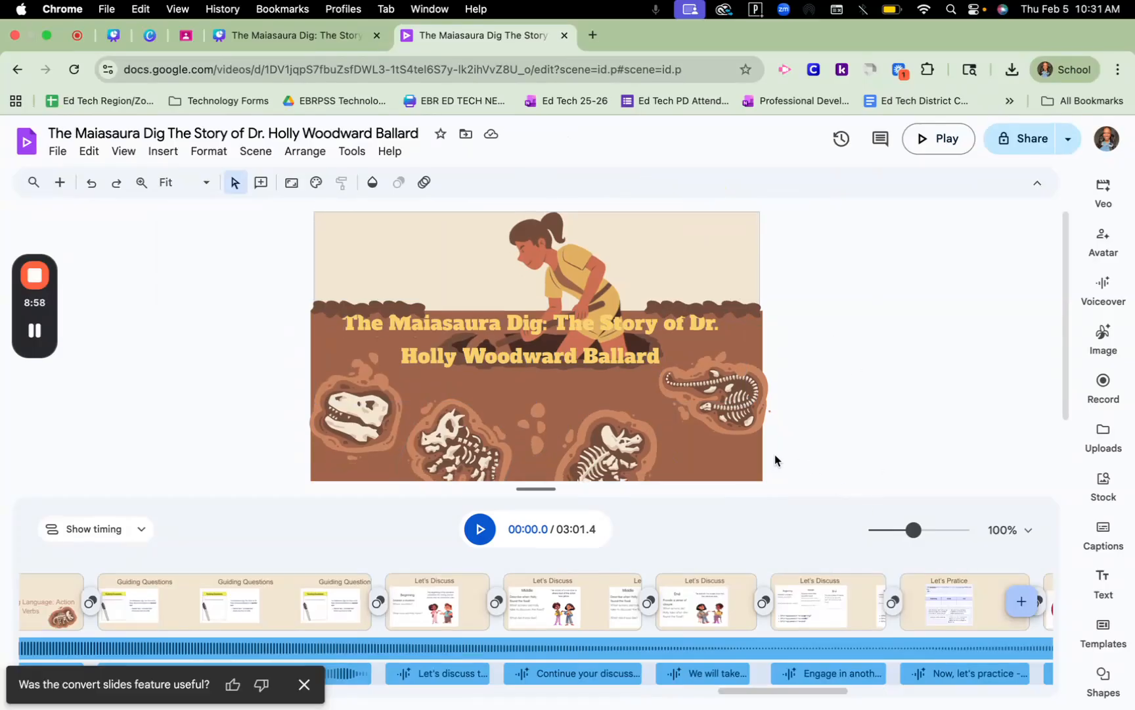
# Rate the convert slides feature as useful in the feedback request.
pyautogui.scroll(-2, 774, 454)
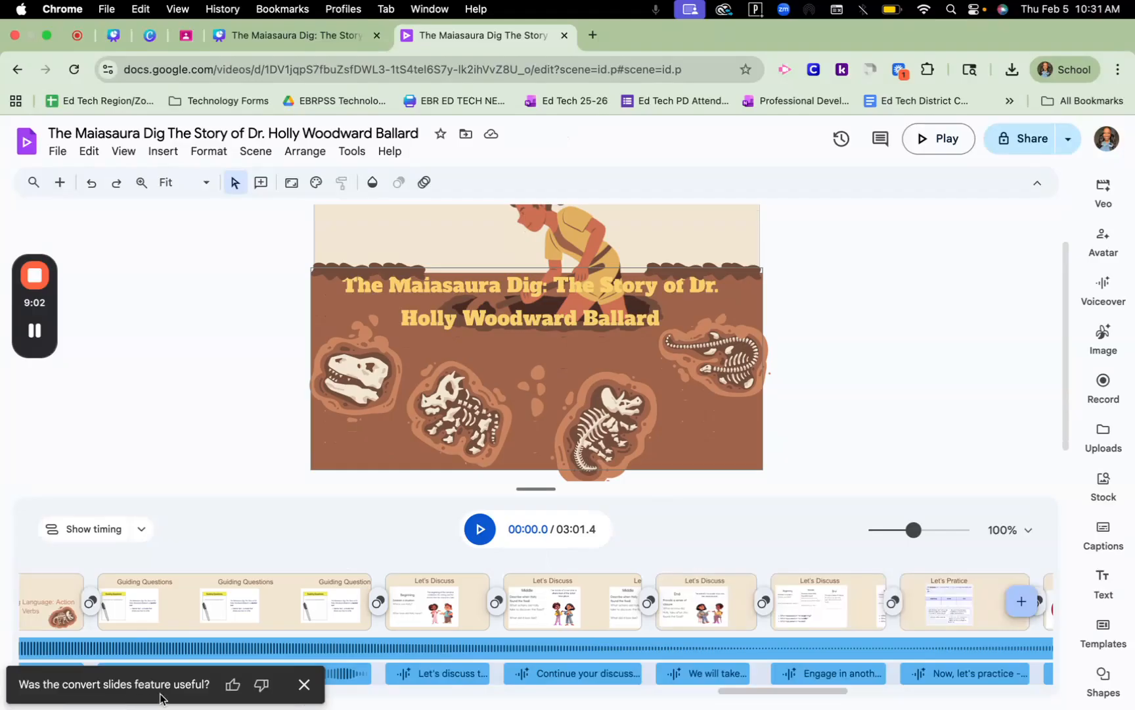
pyautogui.click(236, 685)
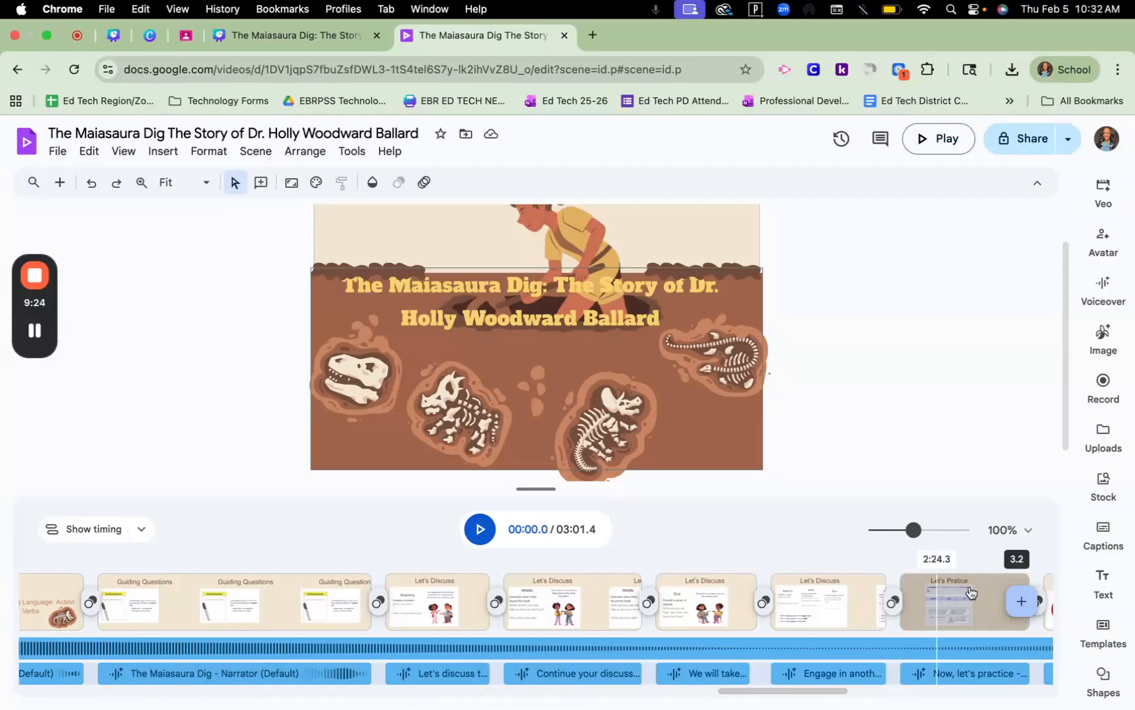
# Update the AI voiceover of scene 1 and replace the existing narration.
pyautogui.click(1103, 287)
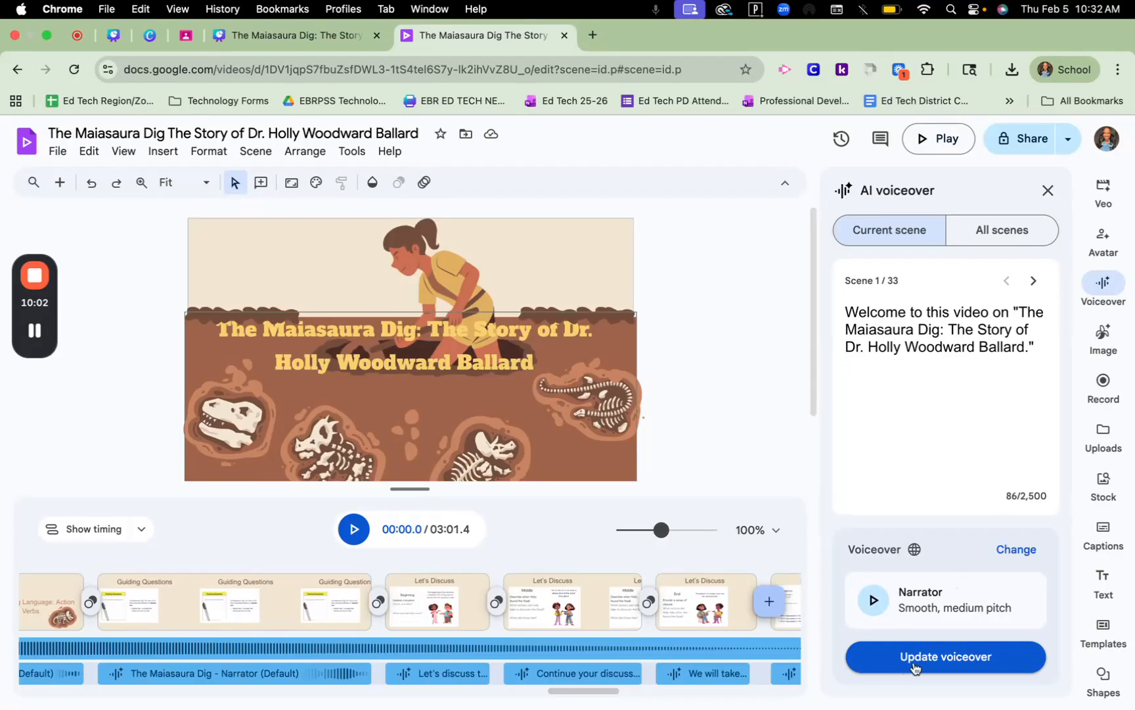
pyautogui.click(987, 664)
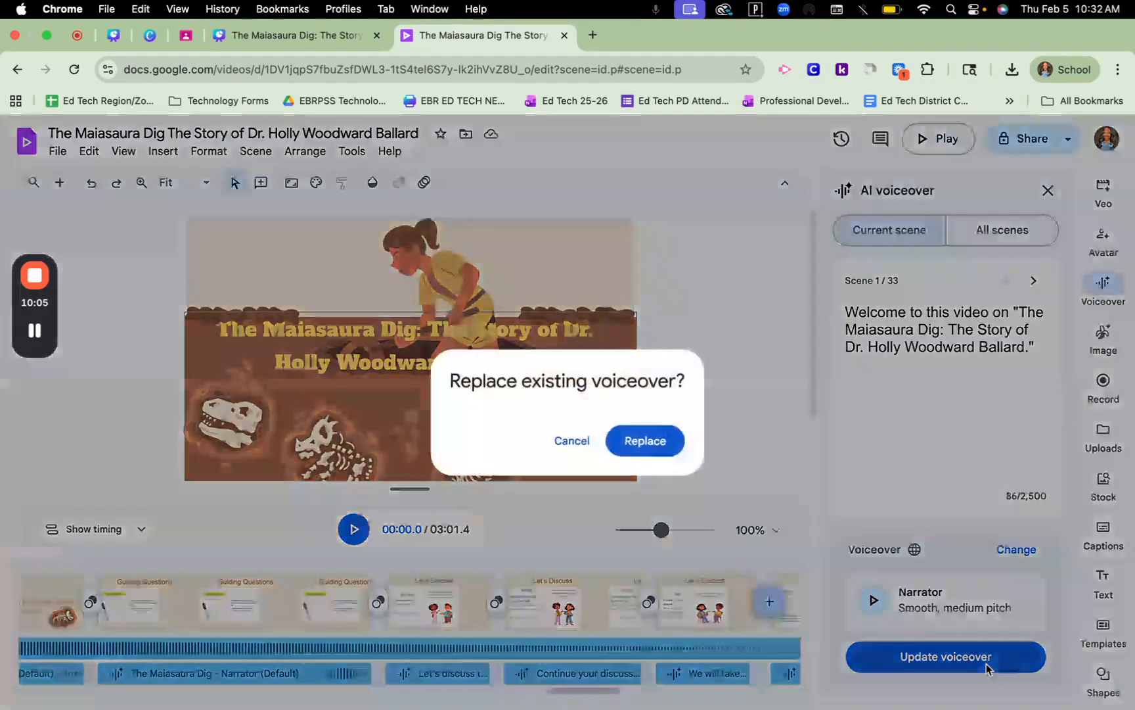
pyautogui.click(664, 456)
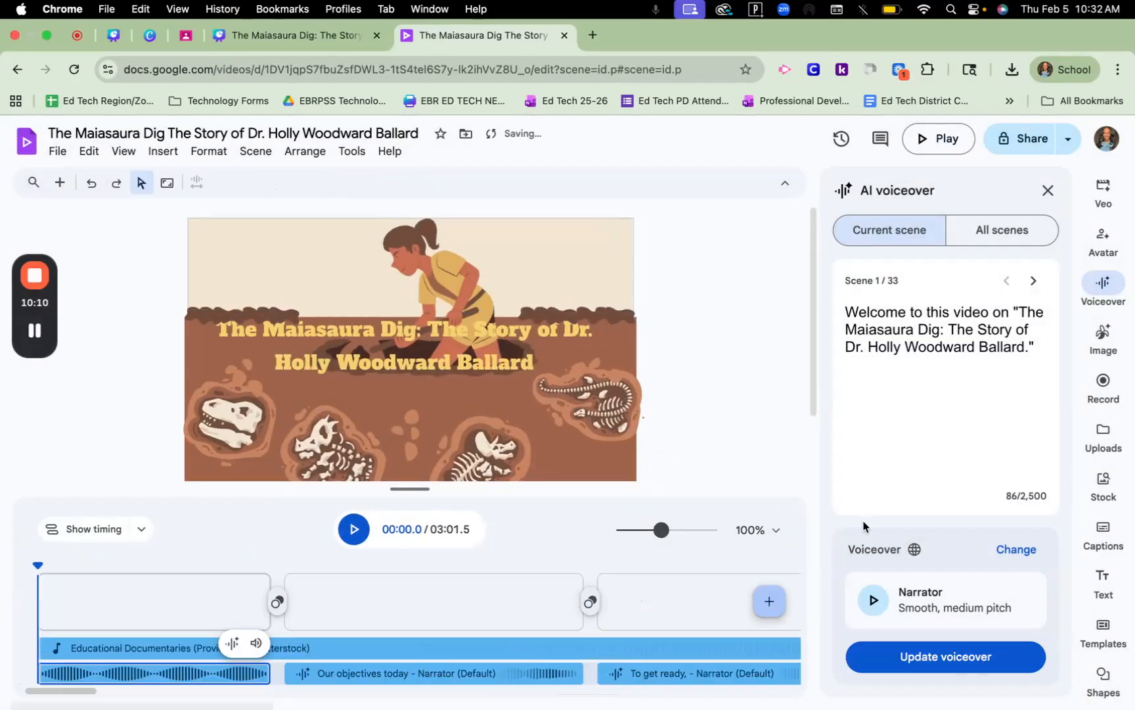
# Open the voice choices for scene 1's voiceover and look through the available narration voices.
pyautogui.click(1025, 559)
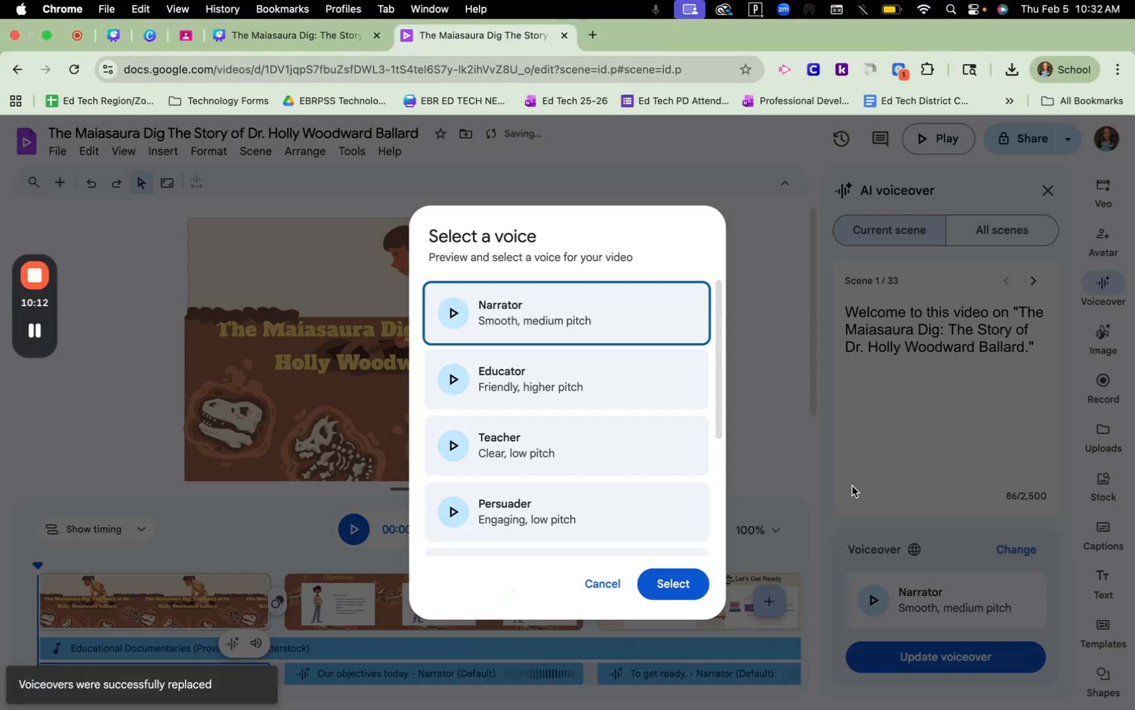
pyautogui.scroll(-1, 572, 387)
pyautogui.scroll(-2, 573, 388)
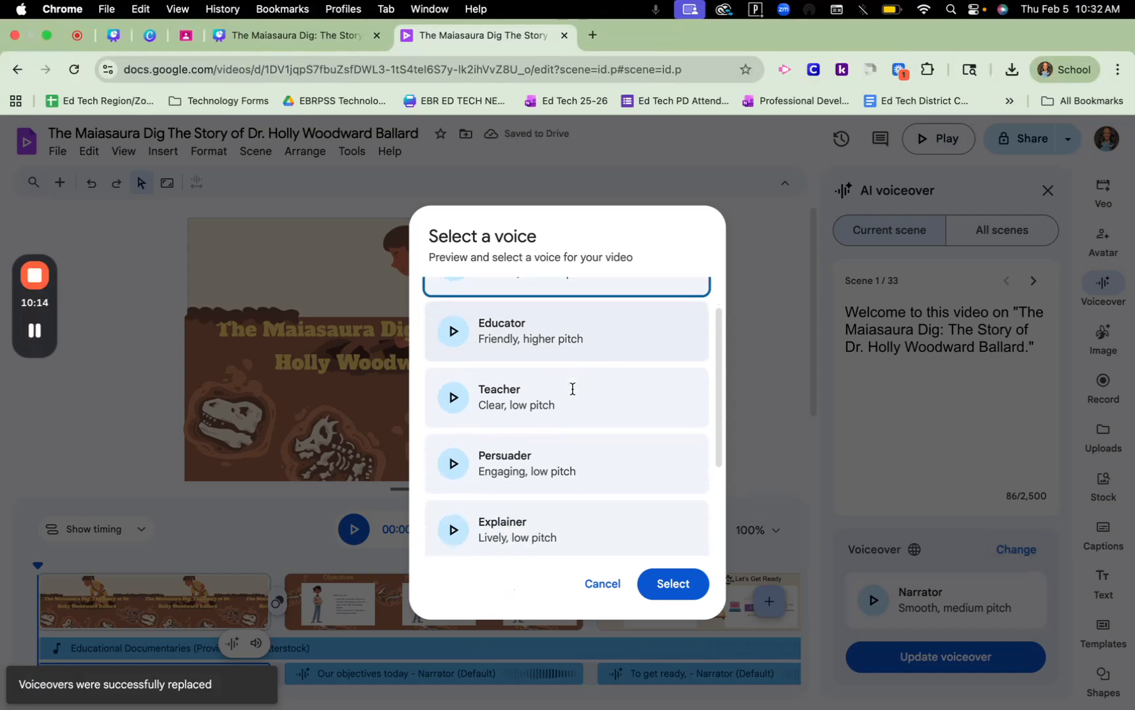
pyautogui.scroll(3, 572, 388)
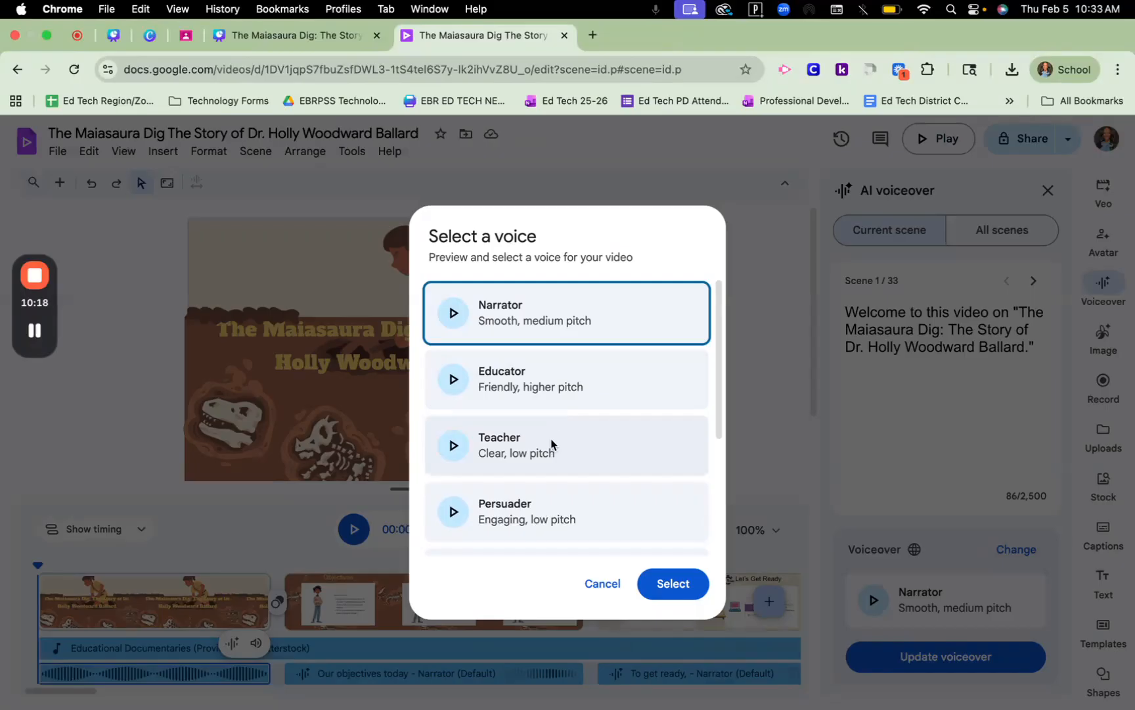
pyautogui.scroll(-4, 551, 444)
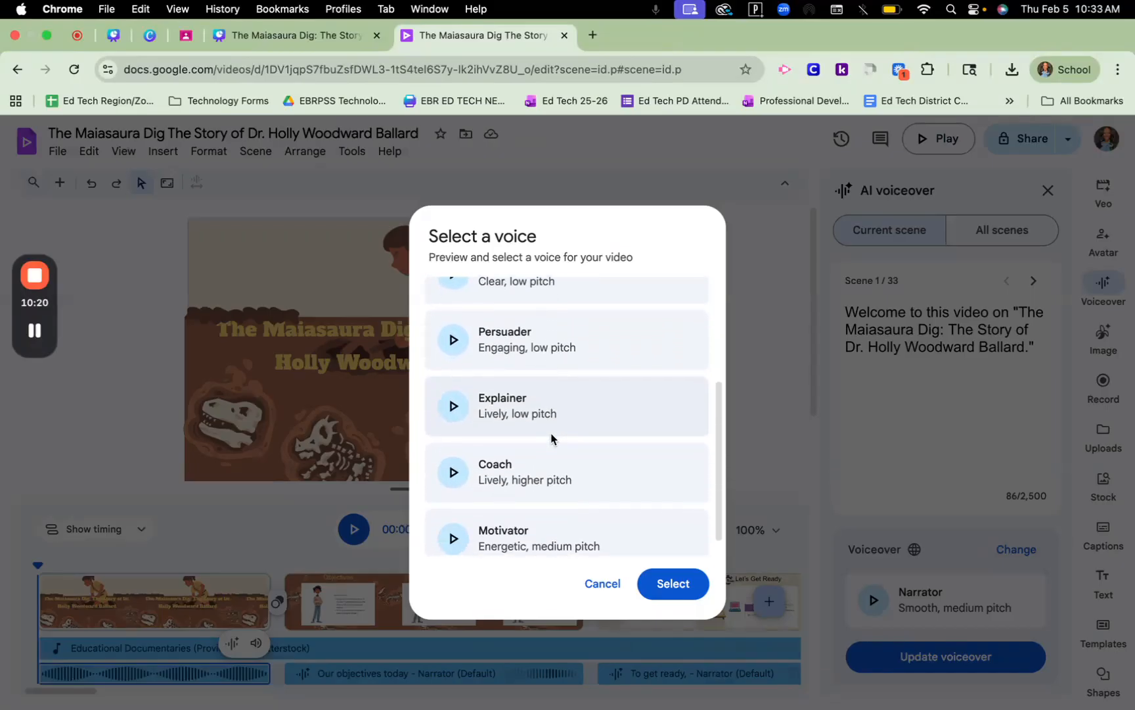
pyautogui.scroll(-1, 551, 438)
pyautogui.scroll(5, 551, 439)
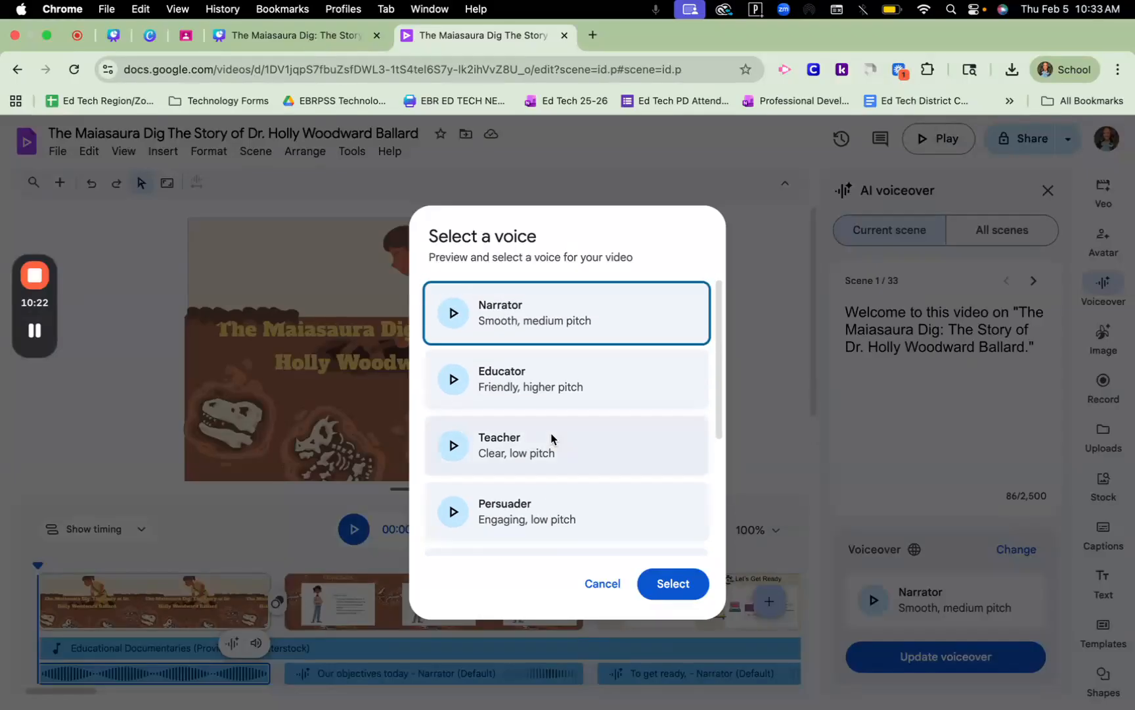
# Preview the Educator, Teacher, Persuader and Explainer voices one after another.
pyautogui.click(449, 389)
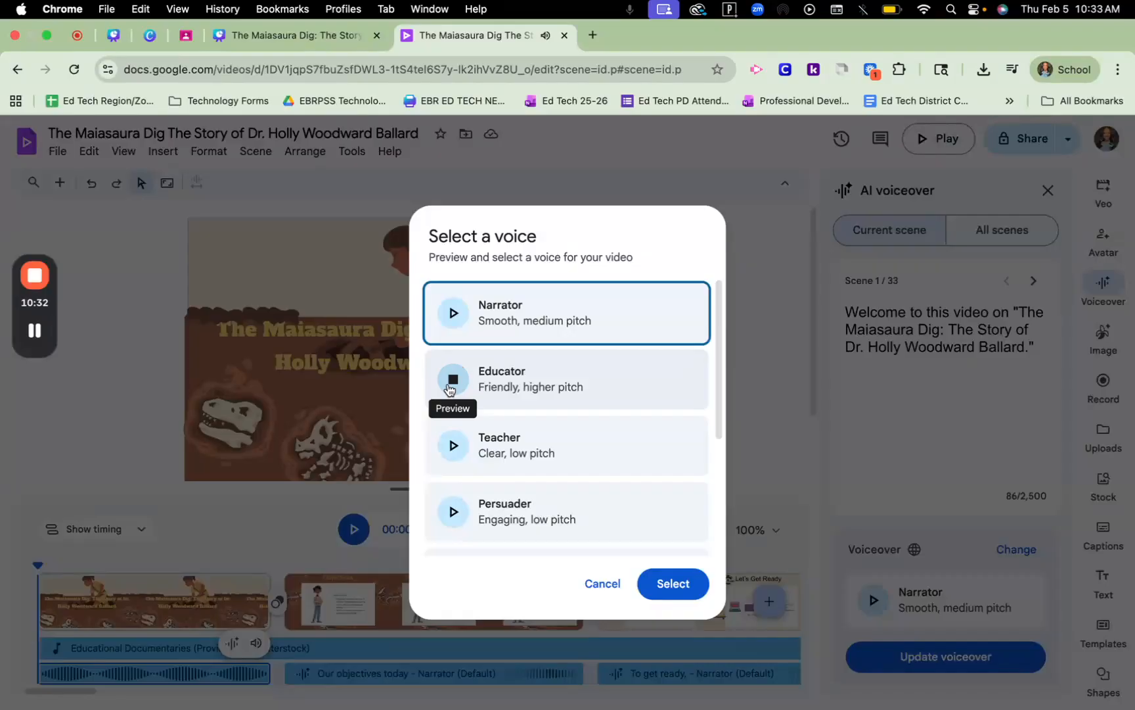
pyautogui.click(450, 446)
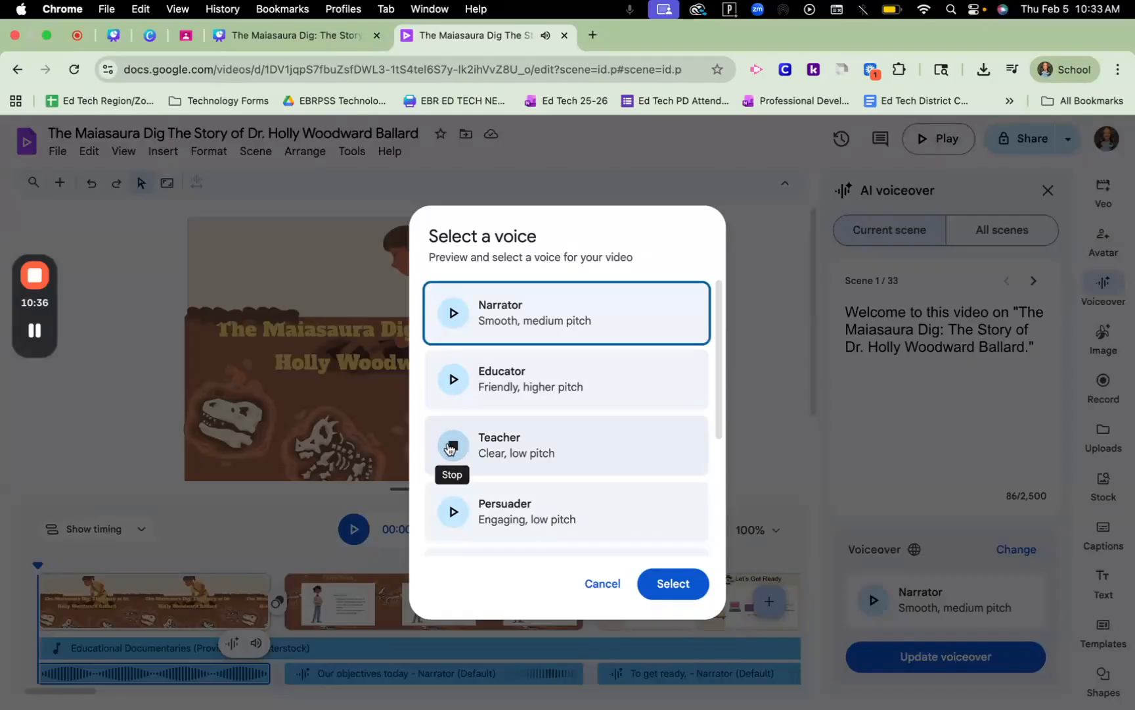
pyautogui.click(450, 512)
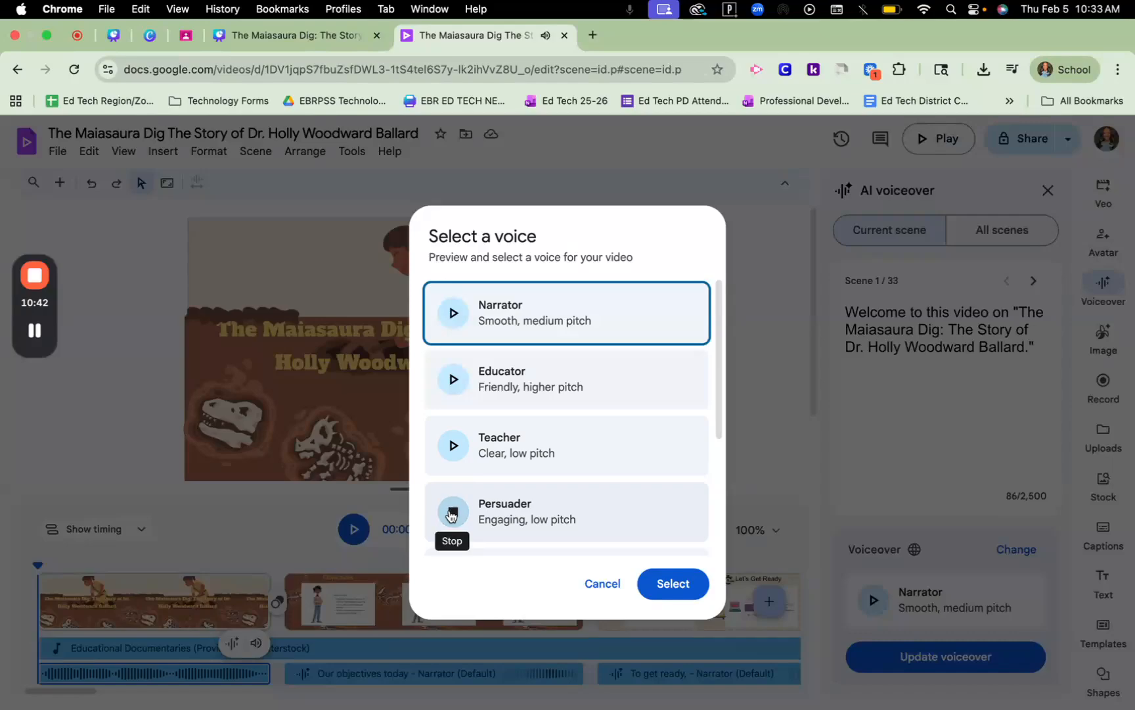
pyautogui.scroll(-2, 450, 514)
pyautogui.scroll(-3, 450, 514)
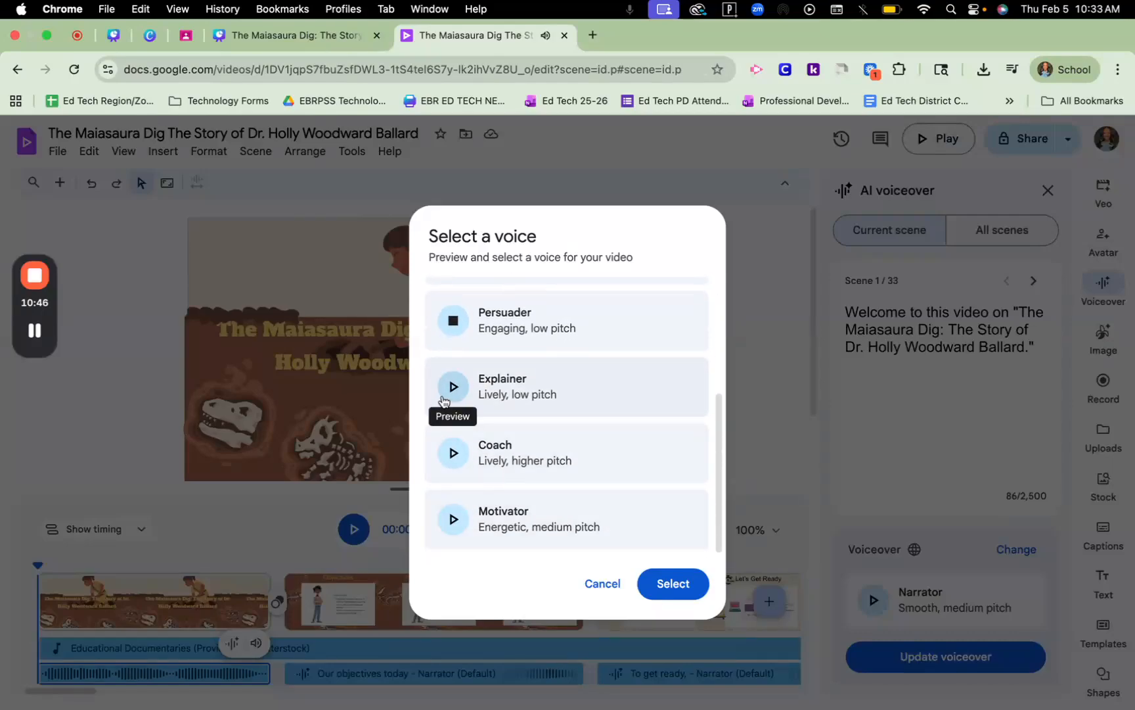
pyautogui.click(443, 399)
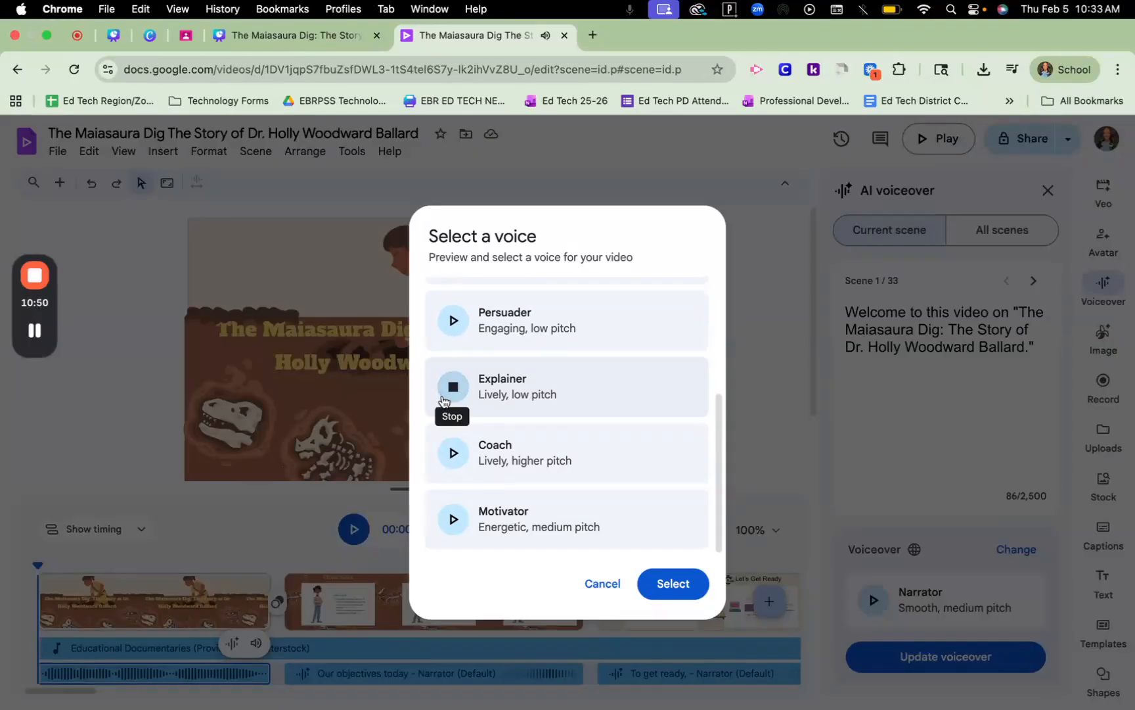
pyautogui.scroll(4, 443, 399)
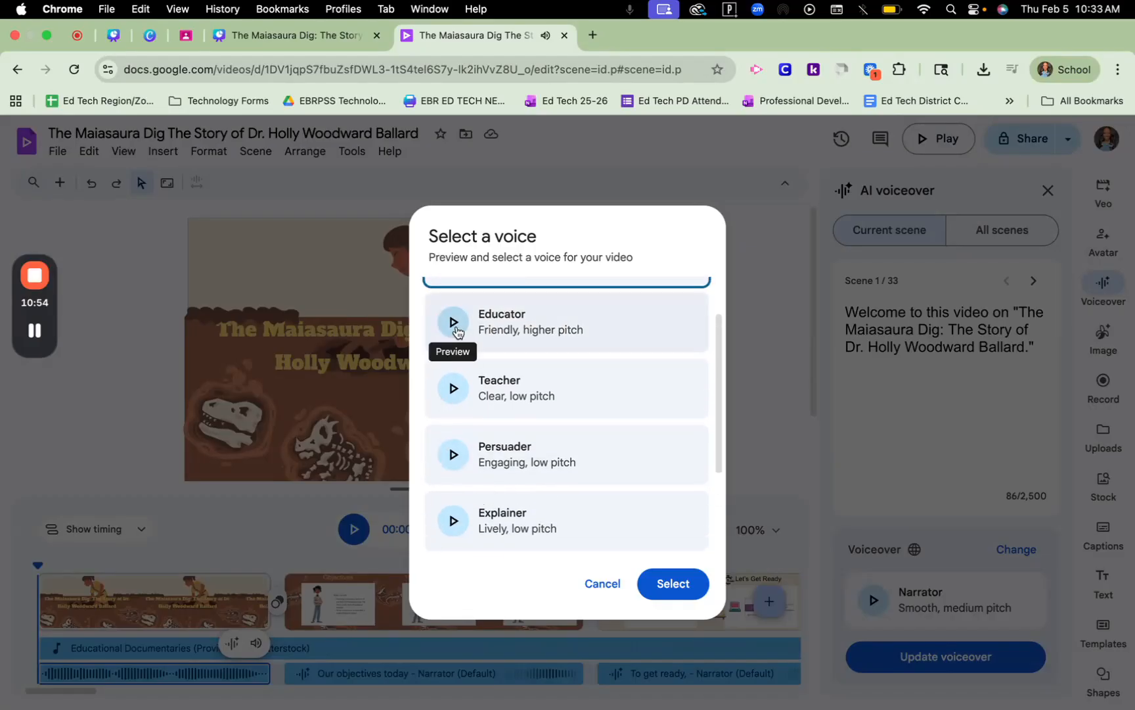
# Preview the Educator voice again, choose it for scene 1, and replace the scene's existing voiceover with it.
pyautogui.click(455, 328)
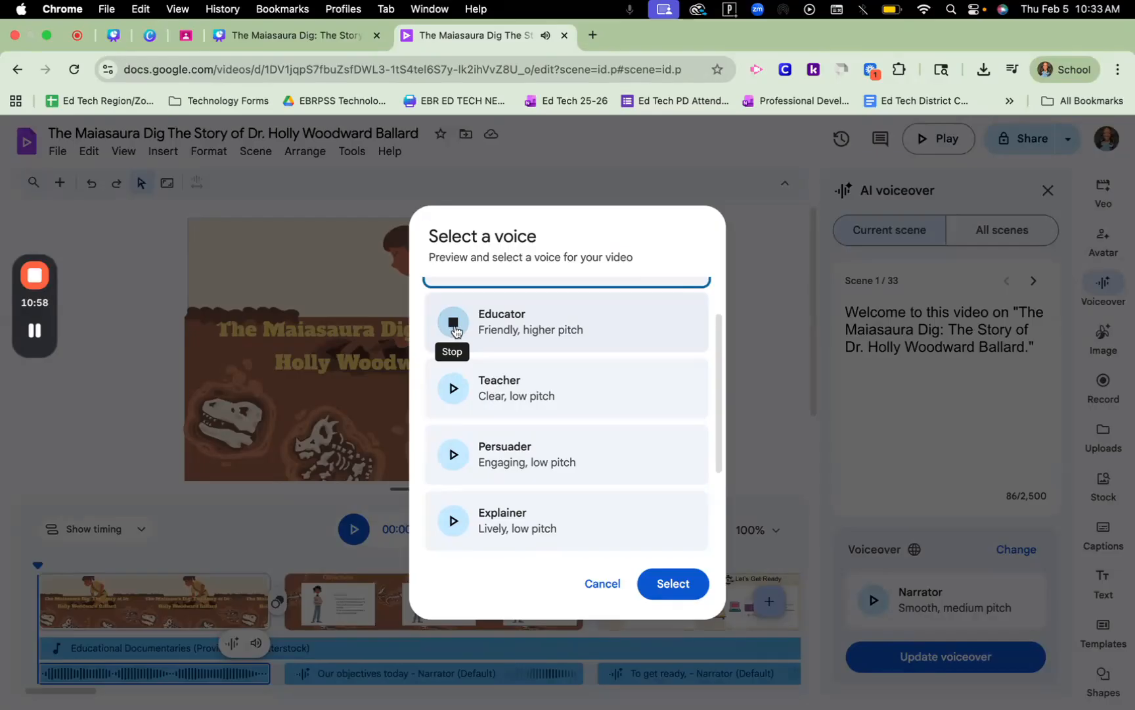
pyautogui.click(610, 339)
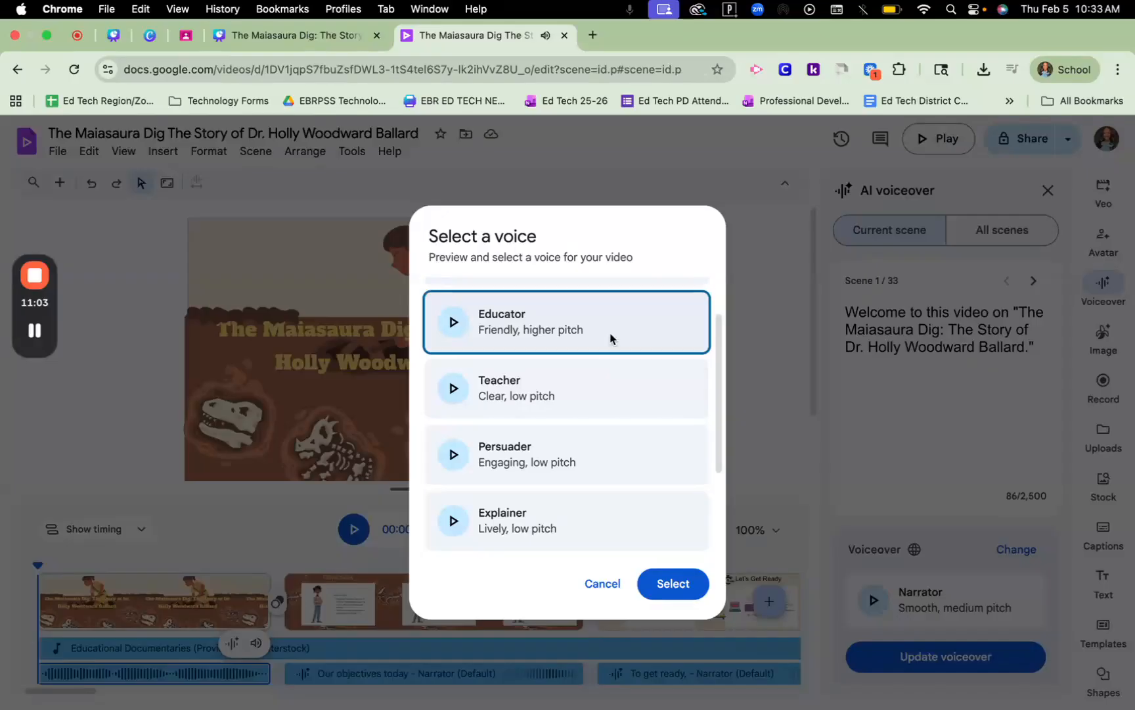
pyautogui.click(672, 583)
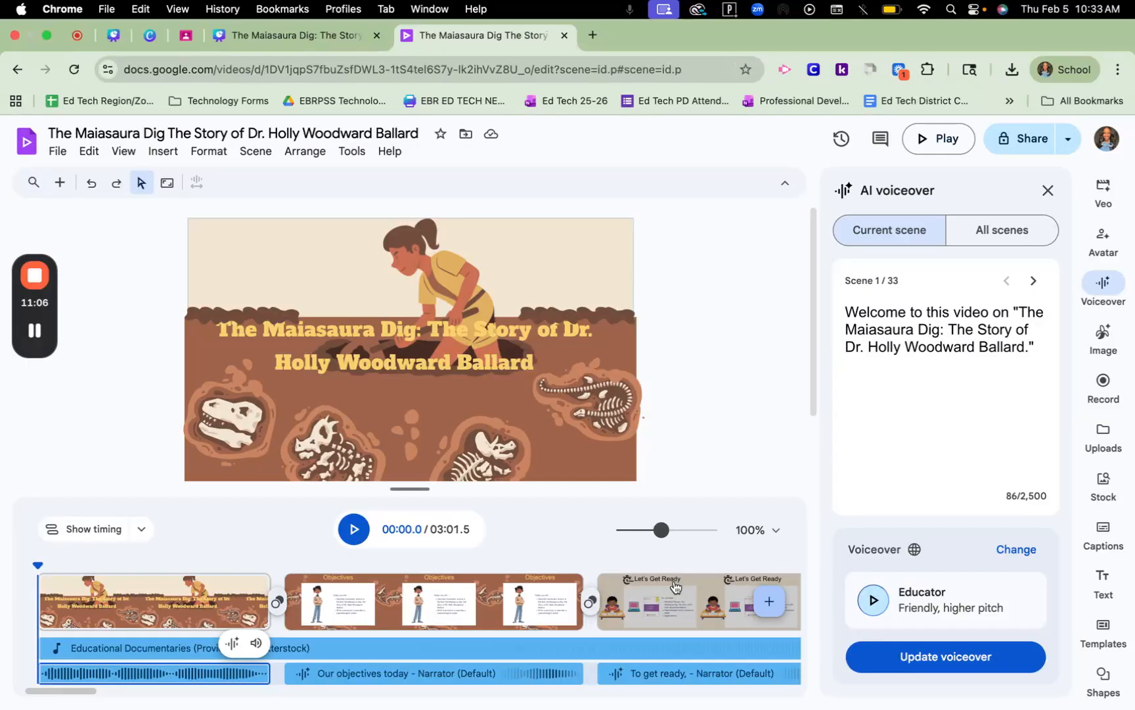
pyautogui.click(904, 667)
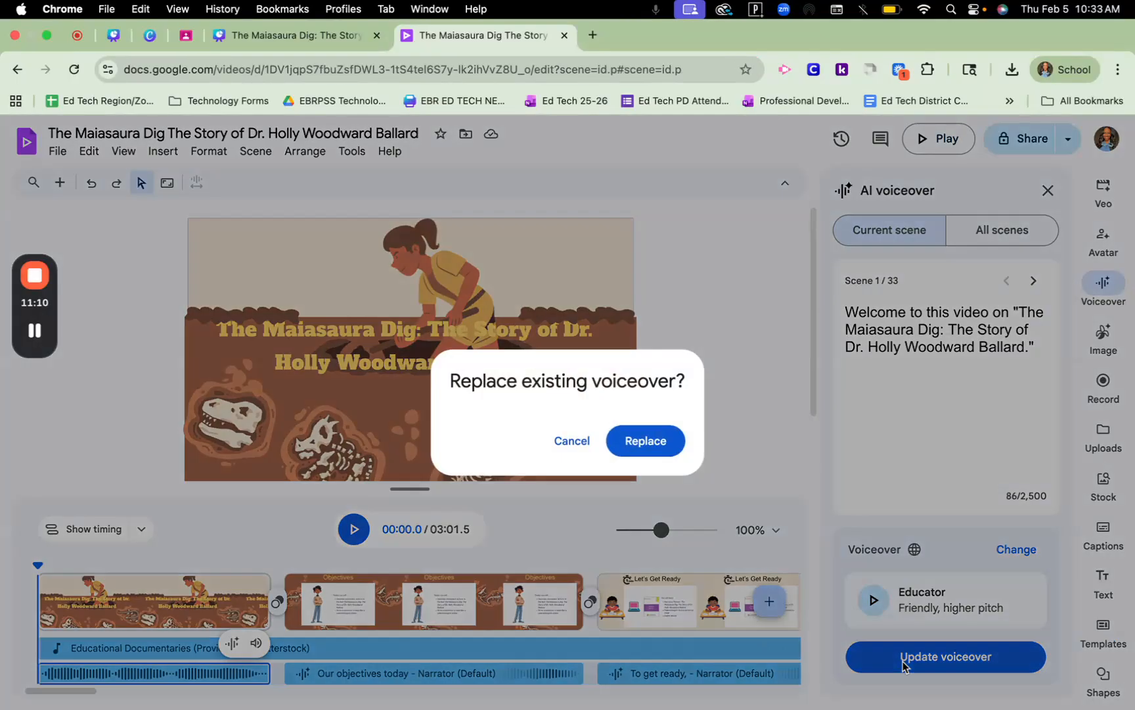
pyautogui.click(629, 441)
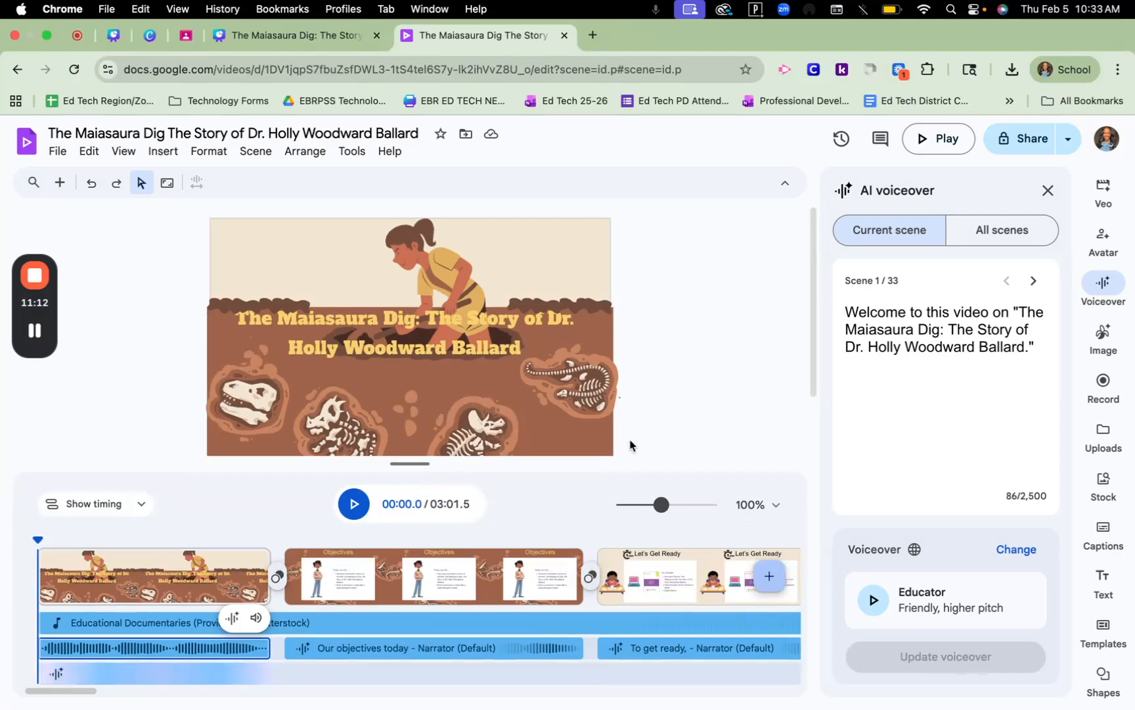